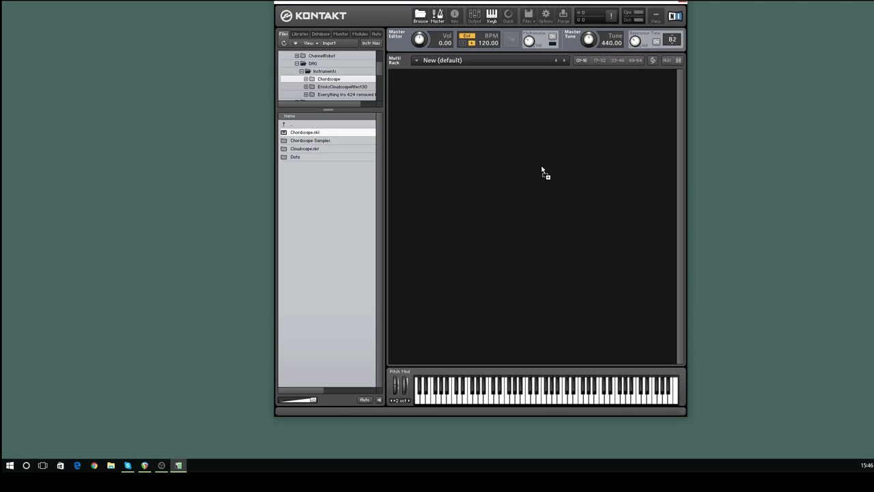
Step: Load Chordscape.nki into the multi rack and adjust the instrument's output volume
left_click_drag(541, 171, 541, 168)
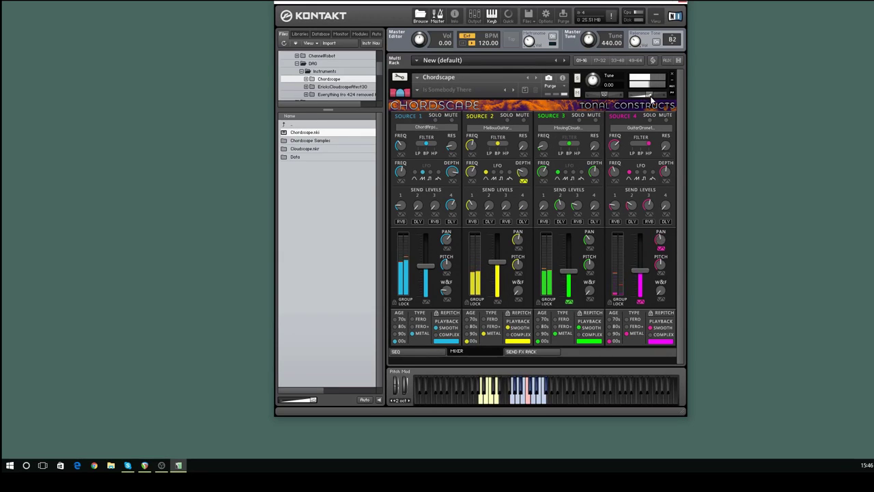
left_click_drag(651, 99, 642, 100)
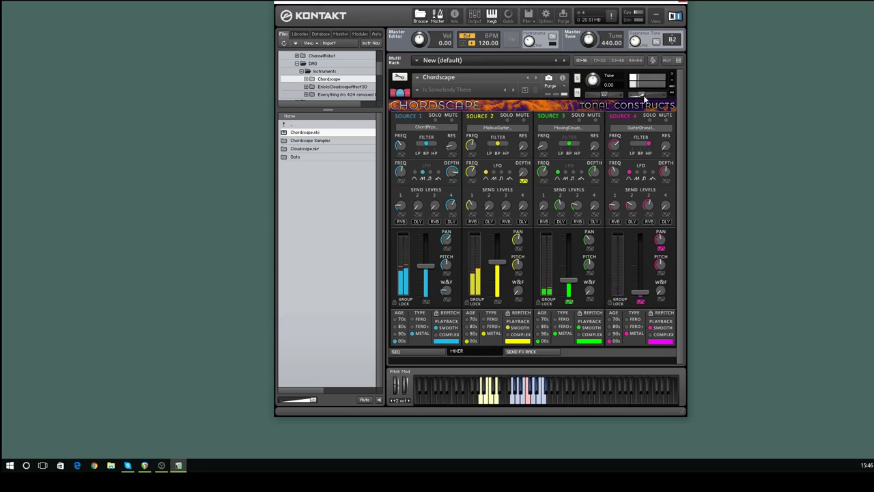
mouse_move(653, 101)
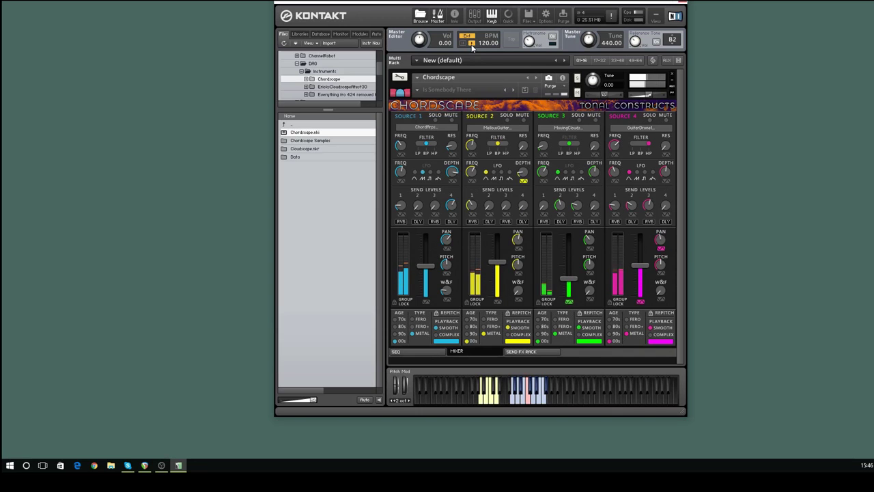
Step: Switch to REAPER, restart the transport playback from the project start, and return to the Kontakt window
left_click(145, 465)
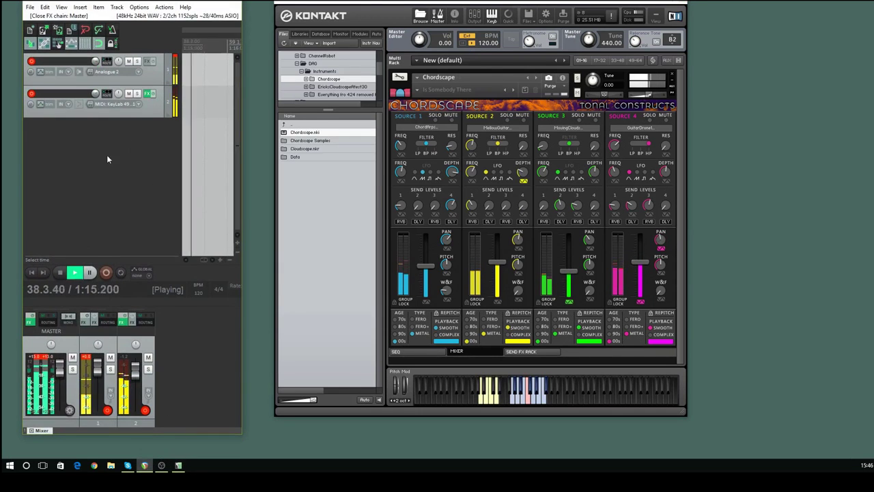
left_click(59, 276)
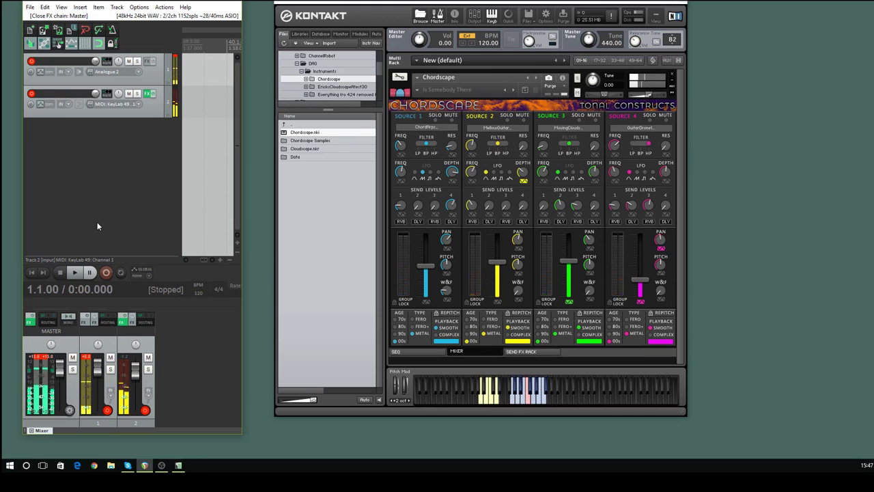
left_click(75, 272)
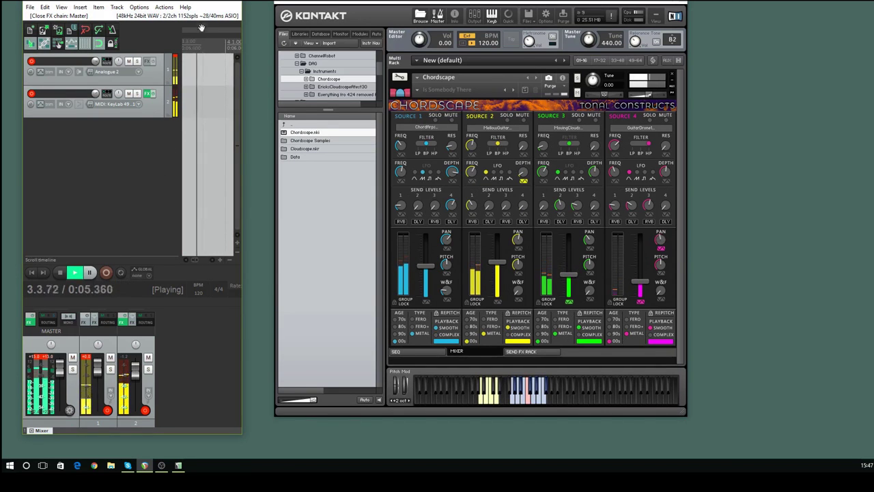
left_click(200, 2)
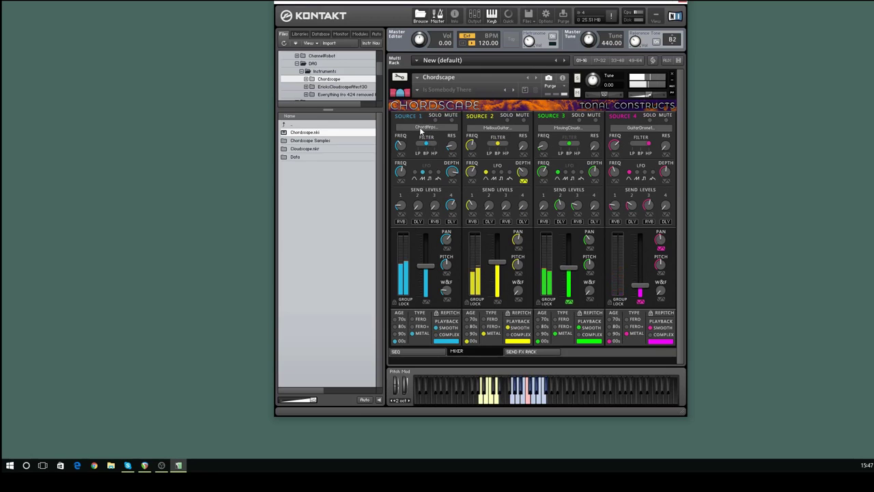
Step: Mute sources 2, 3 and 4 in the Chordscape mixer so that source 1 plays alone
left_click(524, 121)
left_click(596, 121)
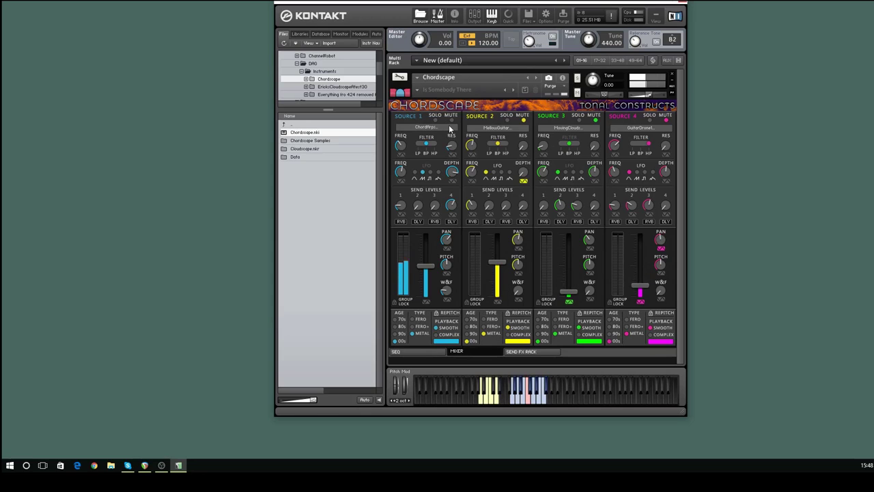
Step: Open source 1's sample browser and look through the whole list of CMaj samples
left_click(449, 127)
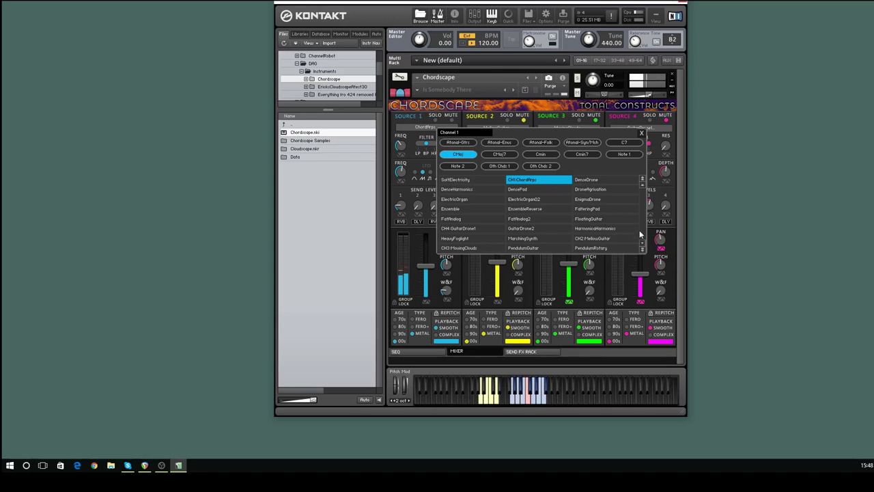
left_click(642, 248)
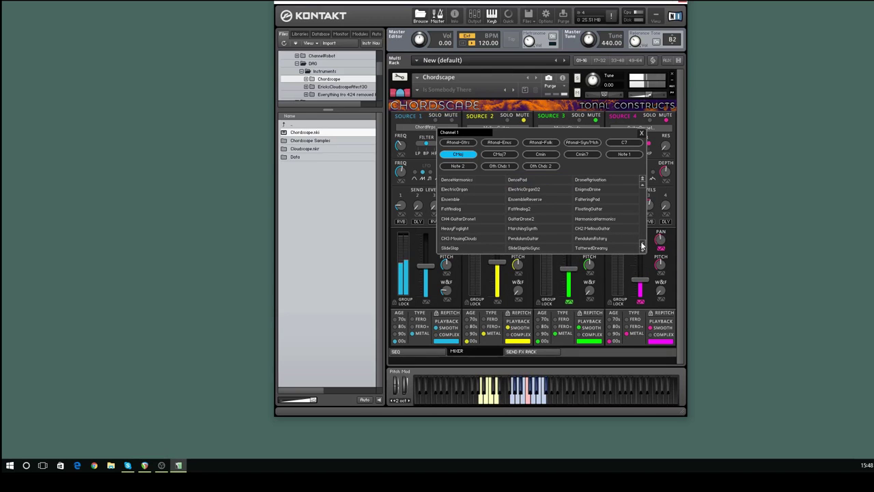
left_click(642, 247)
left_click(642, 247)
left_click(642, 247)
left_click(641, 247)
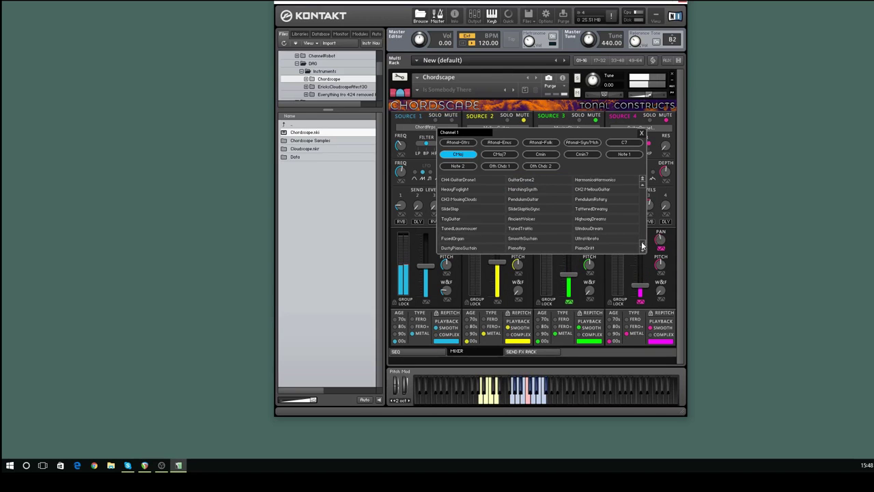
left_click(642, 246)
left_click(642, 246)
left_click(642, 252)
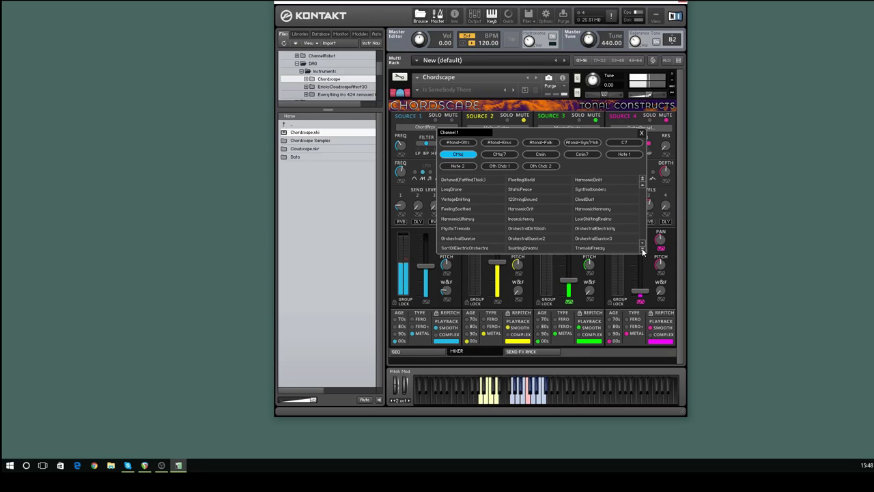
left_click(642, 252)
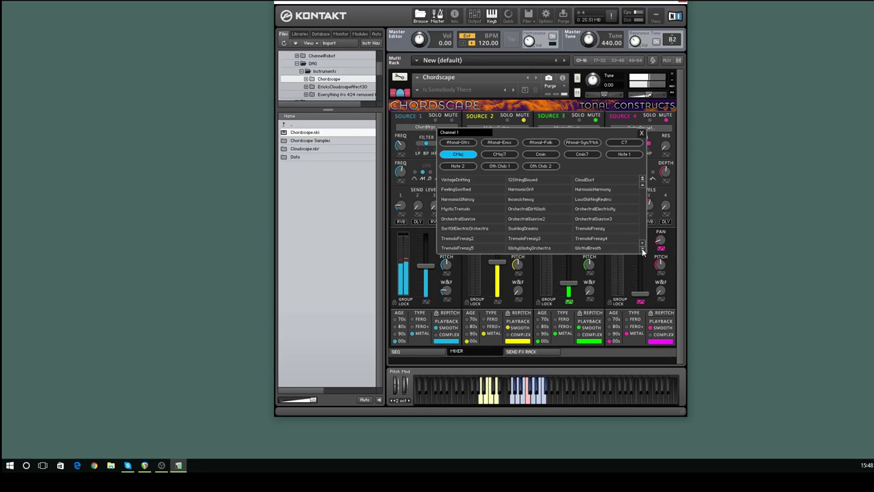
left_click(642, 181)
left_click(642, 180)
left_click(642, 180)
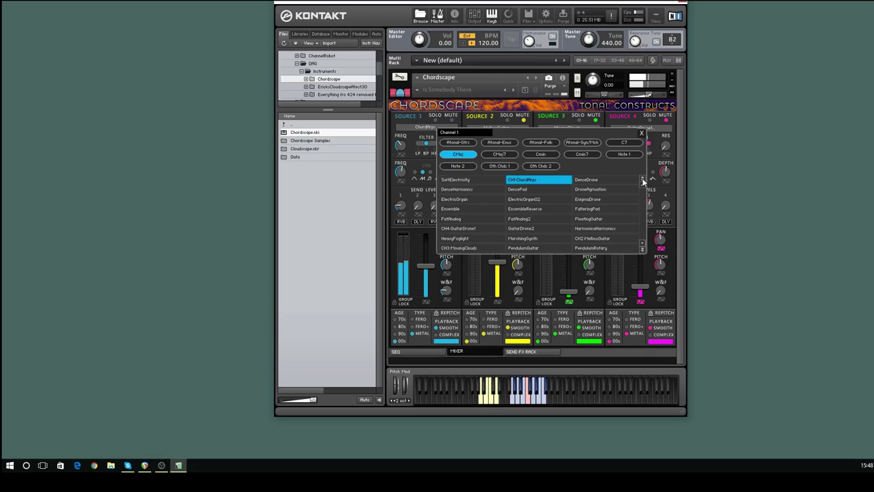
Step: Load the AStrongStorm(nosiren)2 sample from the Atonal-Gtrs category into source 1 and close the sample browser
left_click(642, 181)
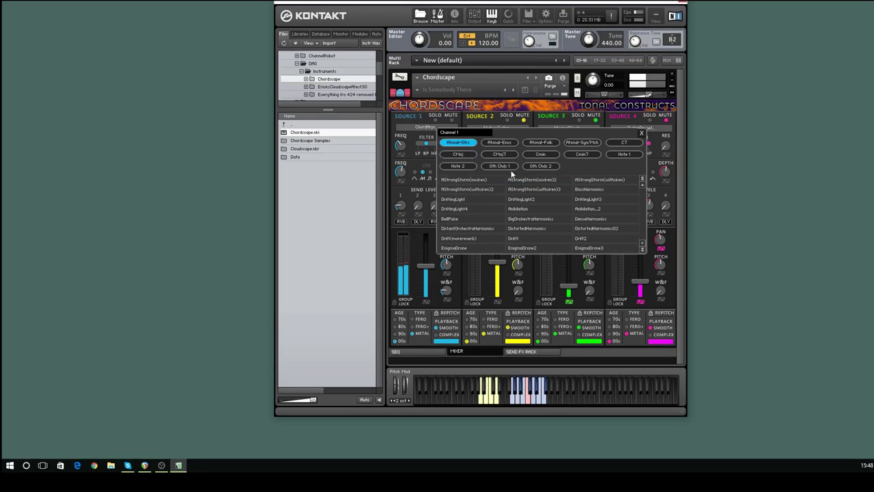
left_click(533, 179)
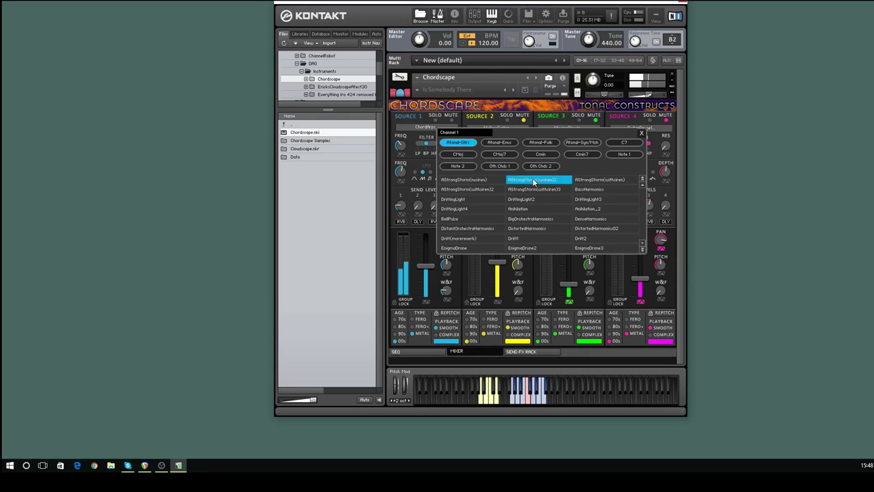
left_click(643, 133)
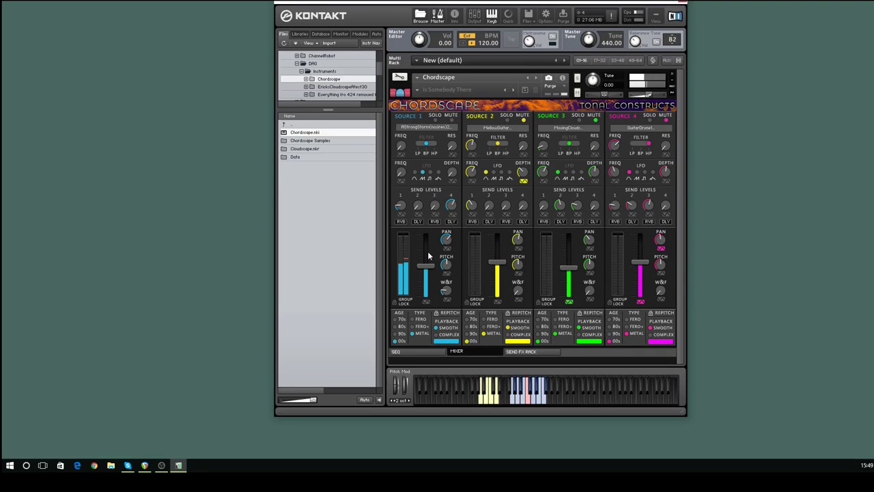
Step: Look at the sample browsers of sources 2, 3 and 4 in turn without changing their samples
left_click(521, 128)
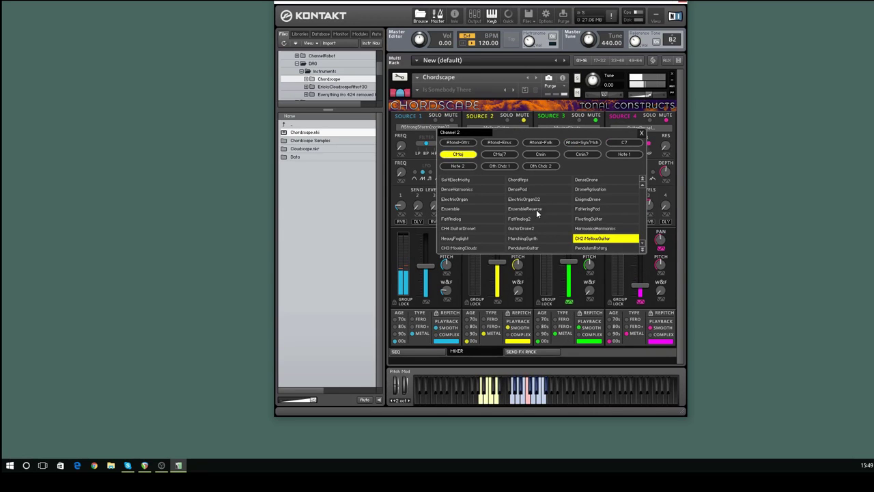
left_click(642, 133)
left_click(584, 129)
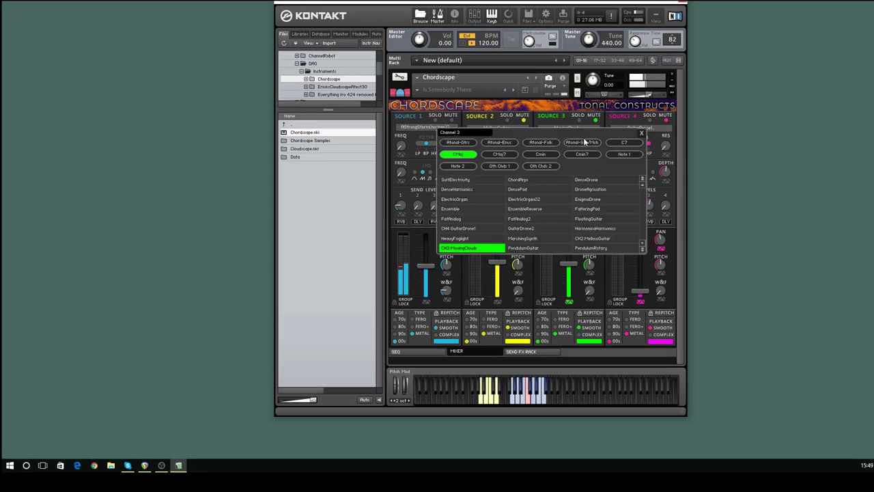
left_click(640, 133)
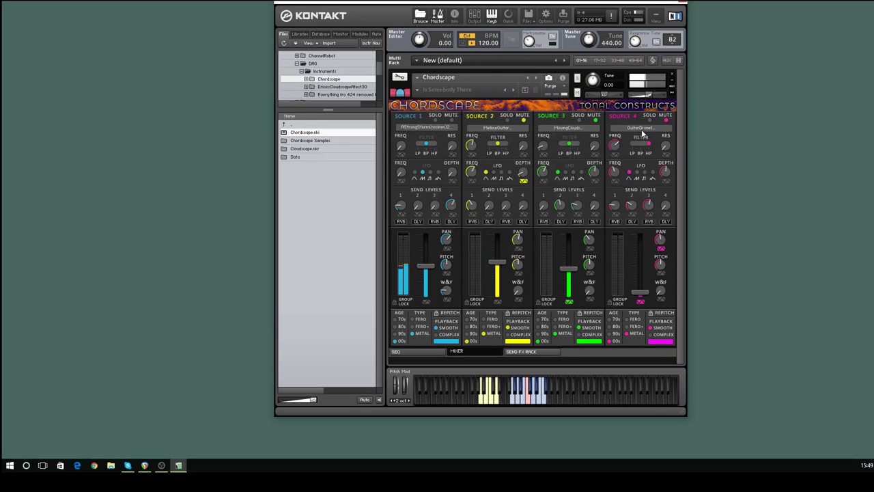
left_click(640, 129)
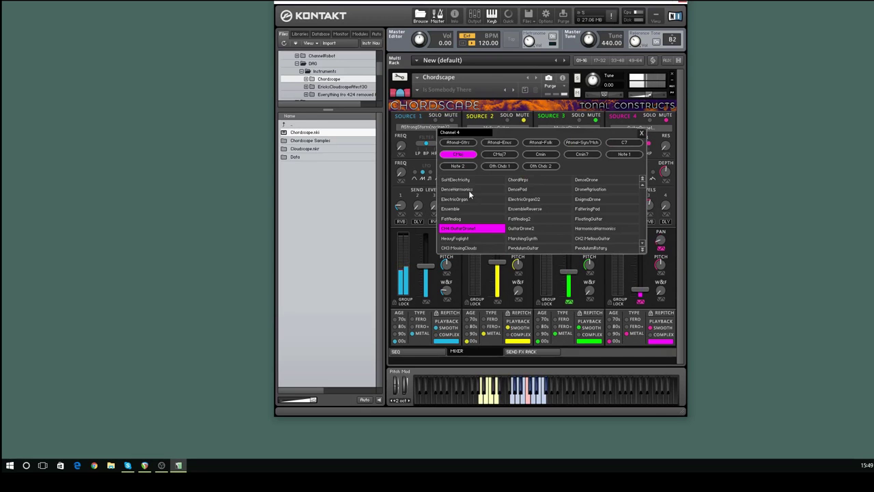
left_click(642, 133)
Step: Load the ChordArps sample from the CMaj category into source 1 and close the sample browser
left_click(424, 127)
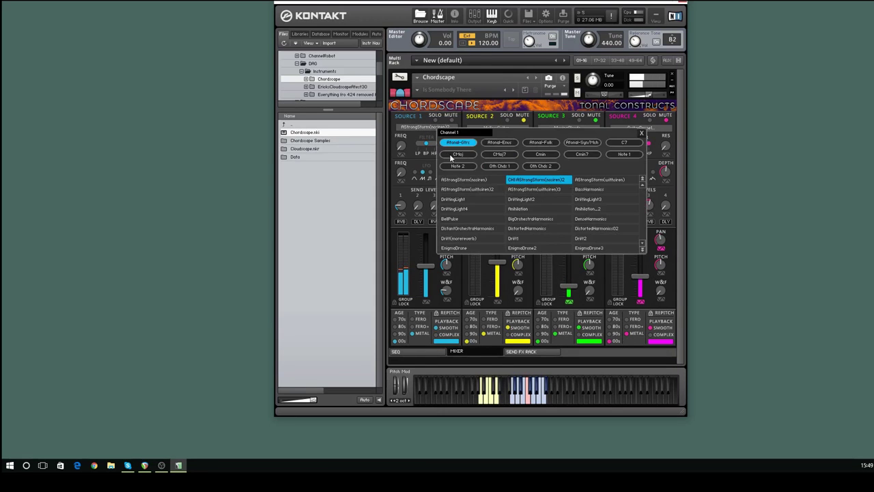
left_click(455, 154)
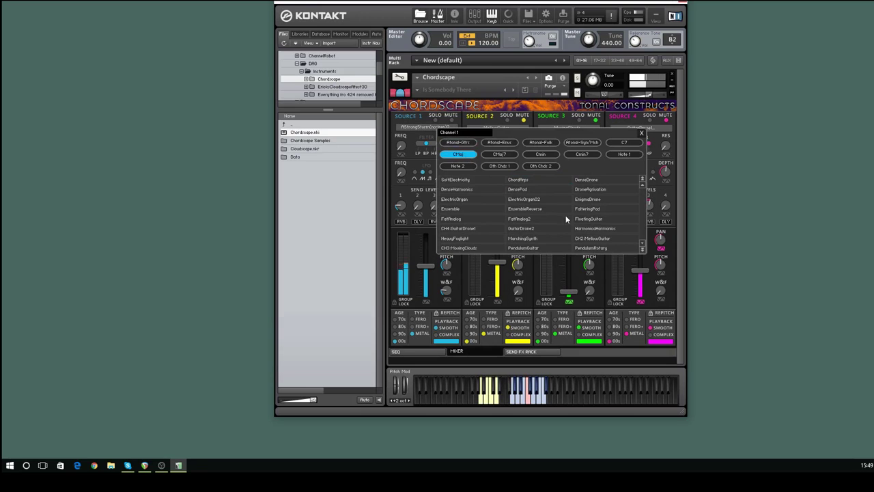
left_click(527, 178)
left_click(642, 134)
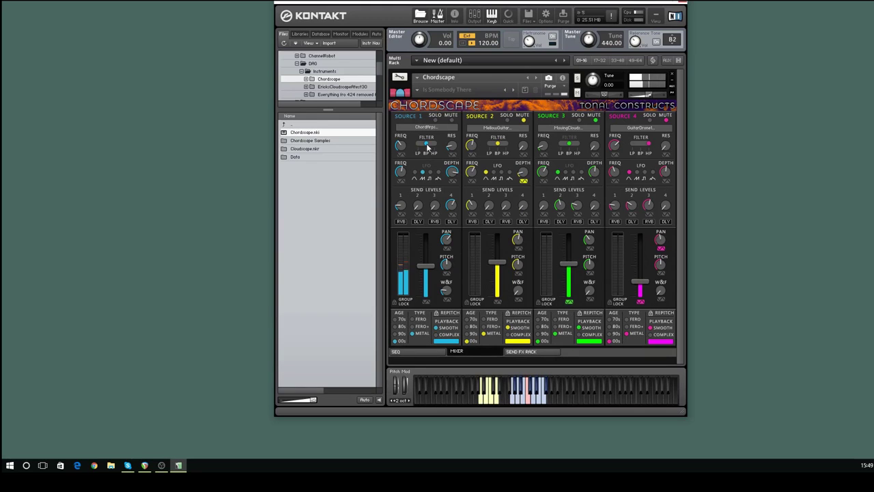
Step: Try source 1's filter as low-pass with a cutoff of about 370 Hz and raised resonance, and return it to band-pass
mouse_move(427, 146)
left_mouse_down()
mouse_move(436, 146)
mouse_move(424, 148)
left_mouse_up()
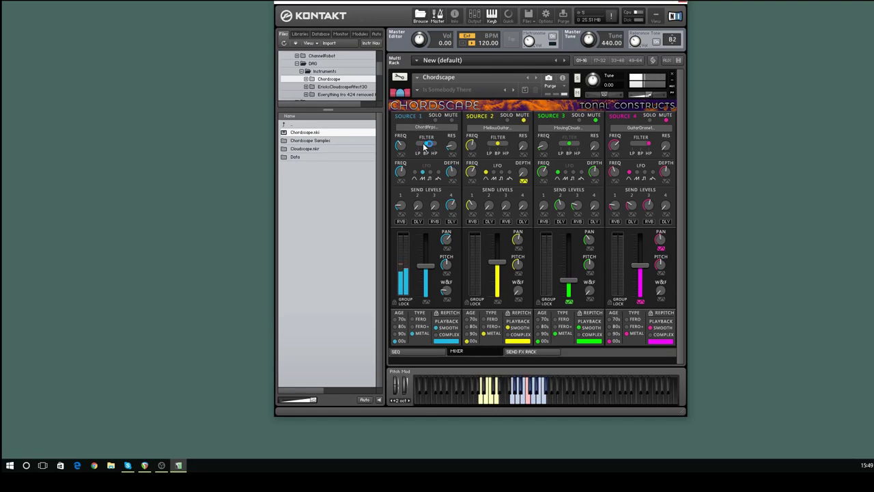
left_click_drag(437, 148, 402, 135)
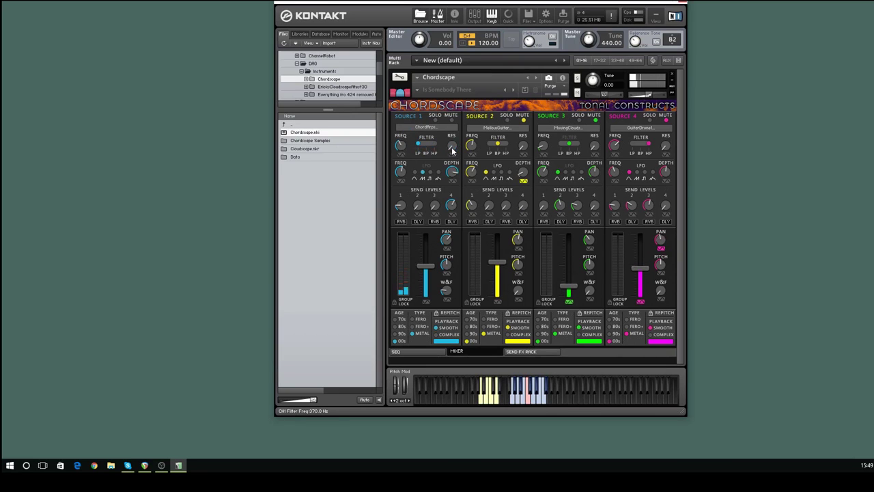
left_click_drag(452, 150, 446, 109)
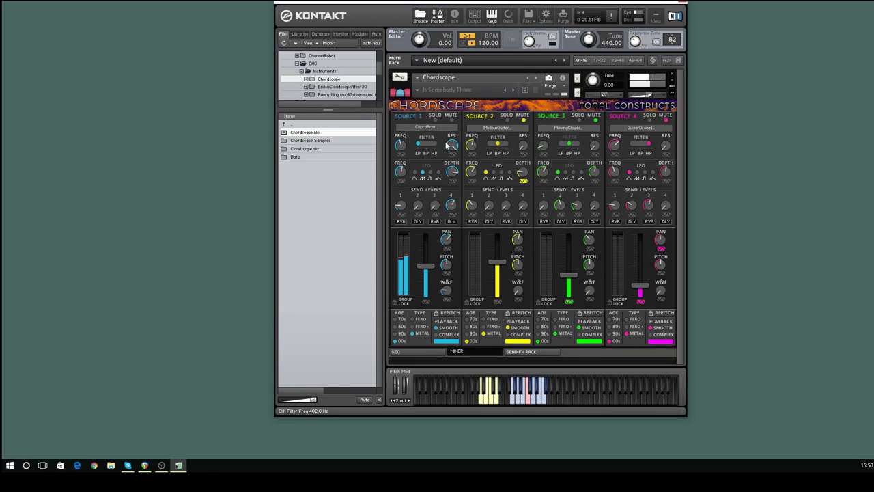
left_click_drag(402, 147, 452, 152)
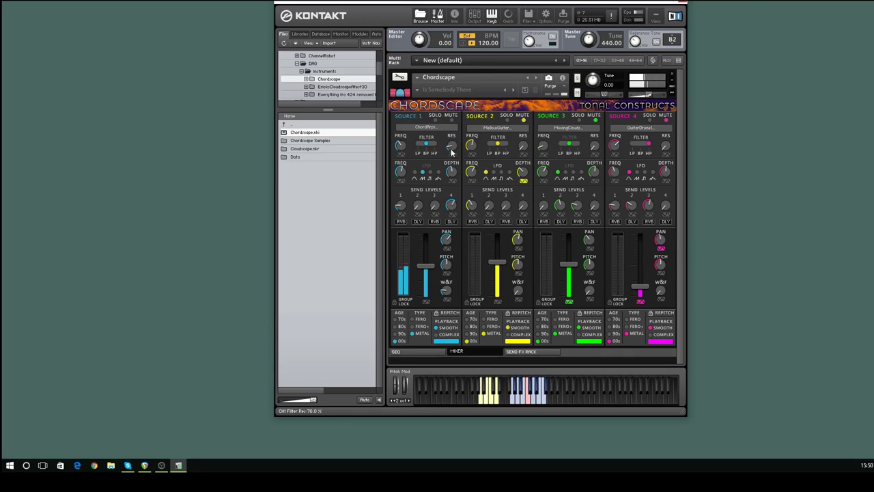
Step: Adjust source 1's filter frequency and LFO rate, set the LFO depth to 32.5 %, and select the first LFO waveform
left_click_drag(402, 149, 407, 145)
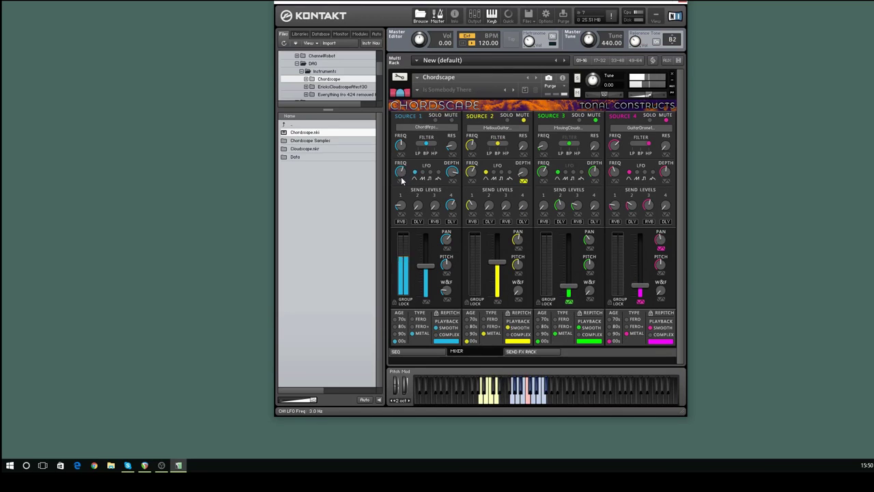
left_click_drag(403, 183, 402, 173)
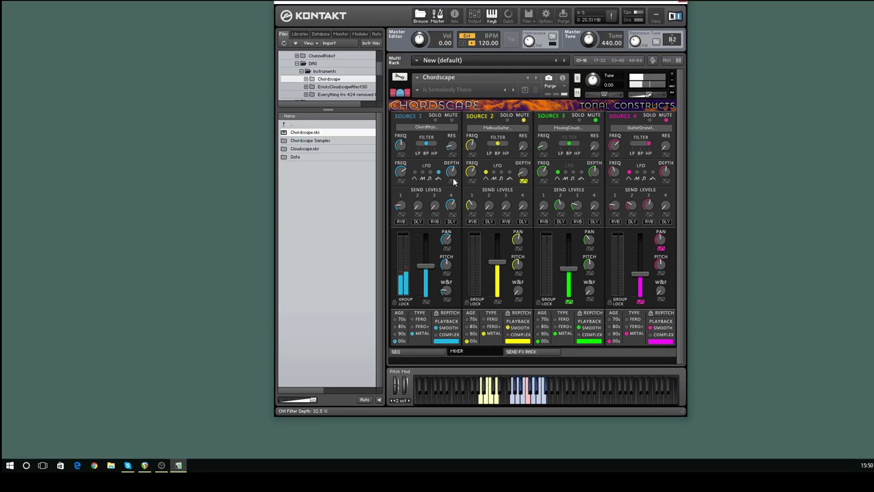
left_click(414, 172)
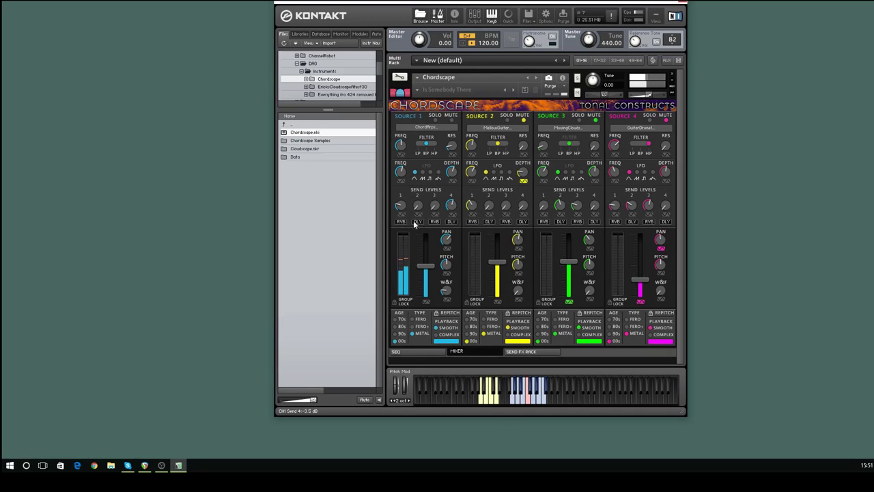
Step: Show the send FX rack and switch off all four effect slots
left_click(538, 353)
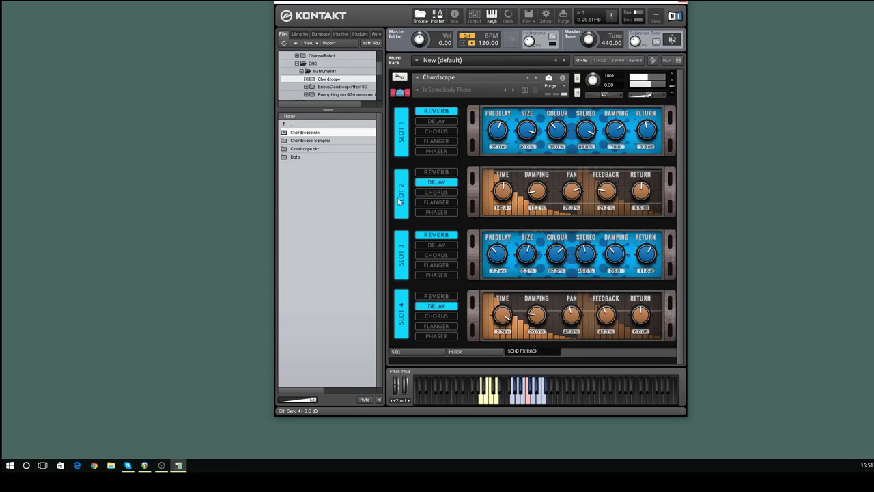
left_click(399, 140)
left_click(400, 195)
left_click(399, 254)
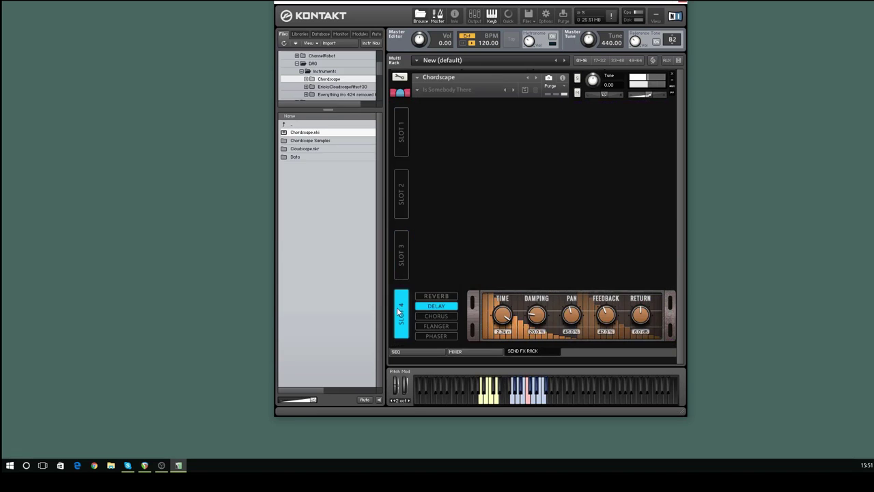
left_click(399, 313)
Step: Switch send effect slots 4, 3, 2 and 1 back on
left_click(399, 313)
left_click(402, 256)
left_click(400, 195)
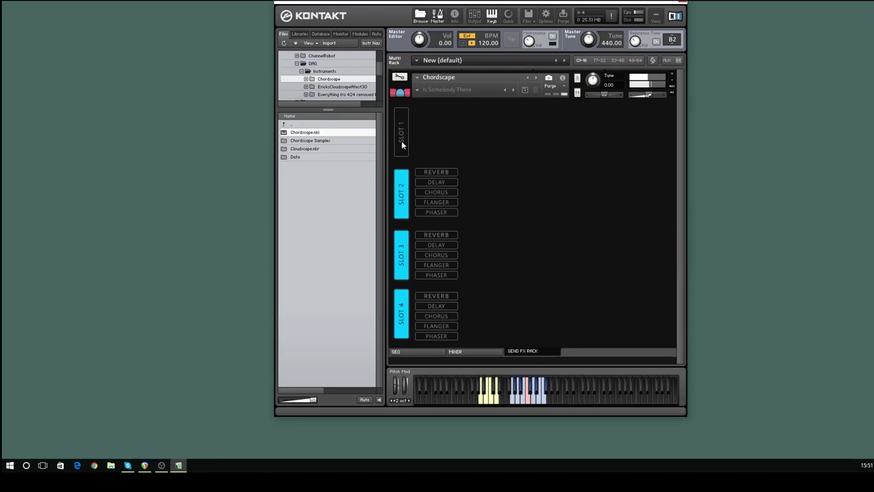
left_click(402, 135)
Step: Assign reverb, delay, chorus and flanger to send slots 1 to 4, and check the send labels in the mixer
left_click(435, 113)
left_click(438, 182)
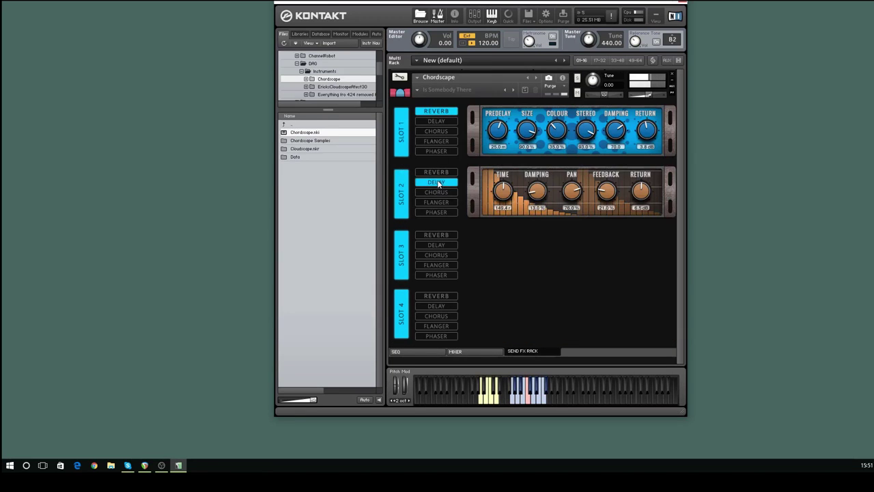
left_click(437, 255)
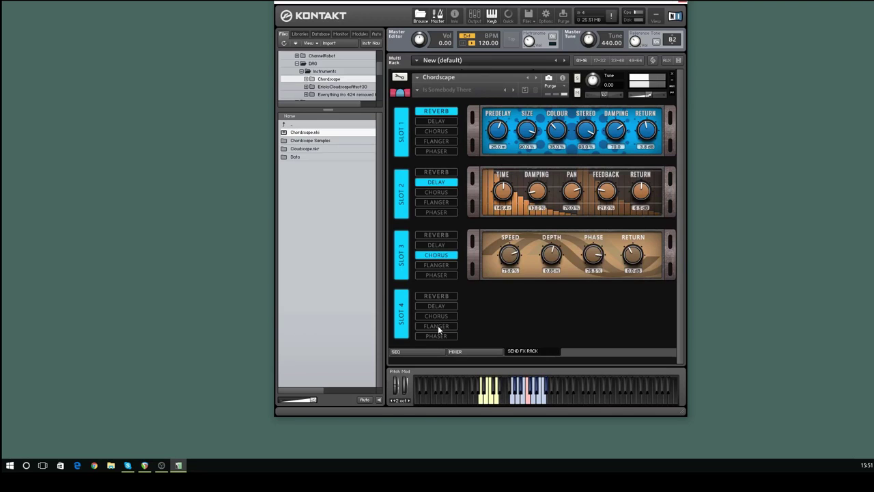
left_click(438, 325)
left_click(473, 353)
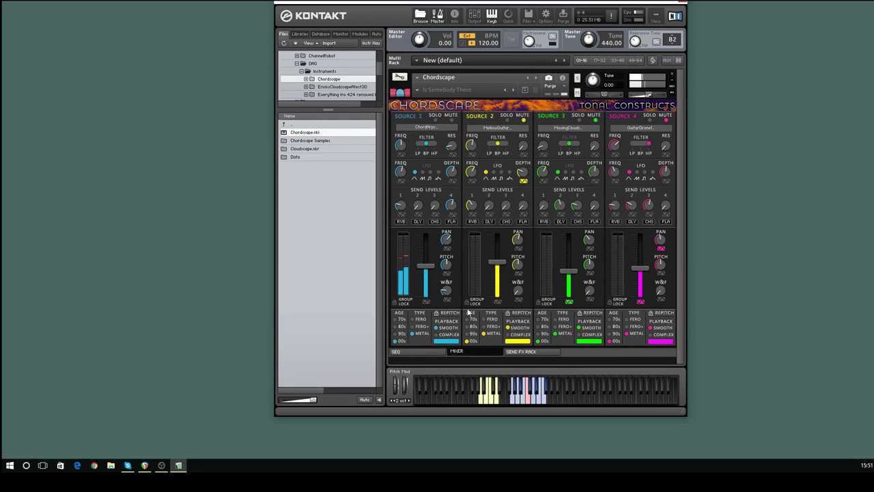
Step: Change send slot 3 to delay and then reverb, set slot 4 to delay, and return to the mixer
left_click(522, 351)
left_click(437, 245)
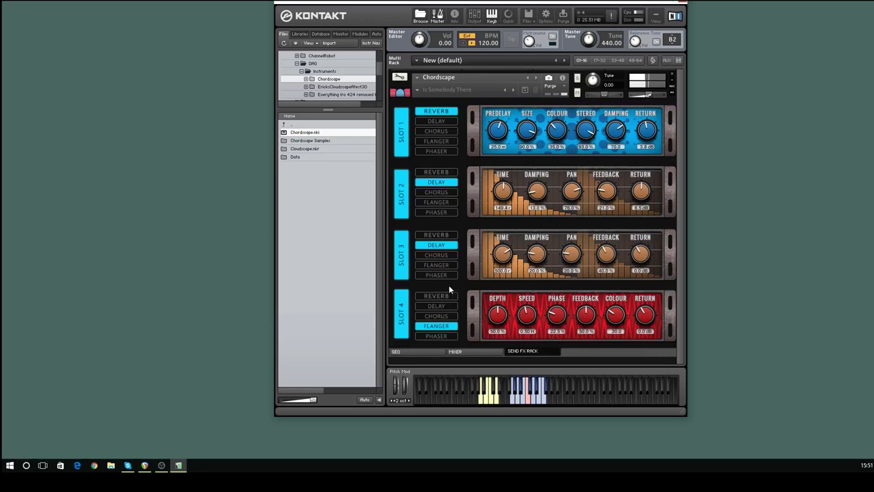
left_click(437, 235)
left_click(439, 306)
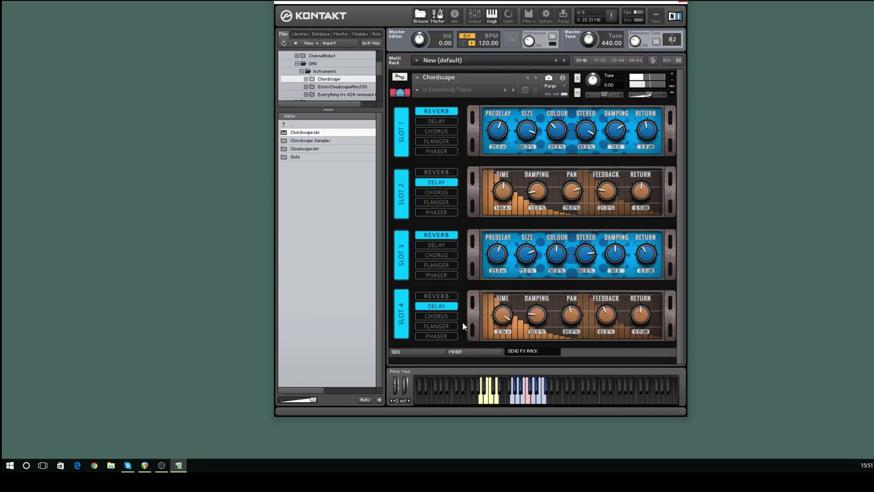
left_click(467, 353)
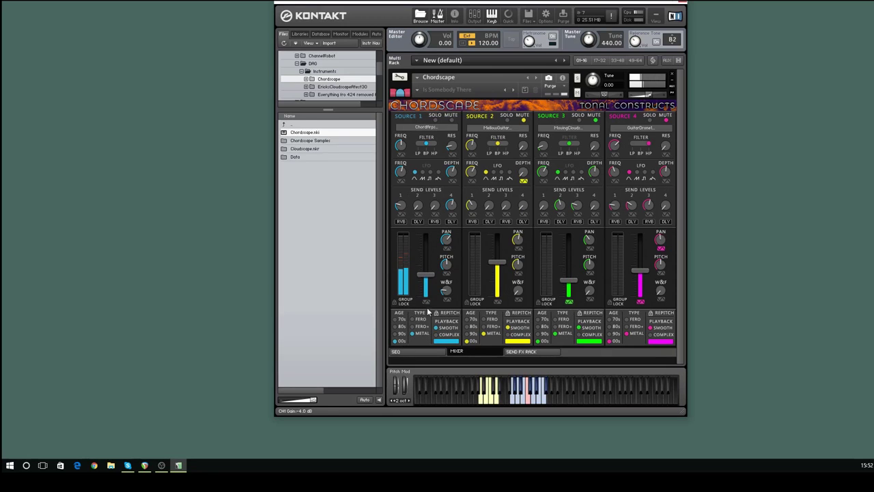
Step: Adjust source 1's volume and pitch, and lower its wow and flutter to 3 % before raising it
left_click_drag(422, 286, 426, 261)
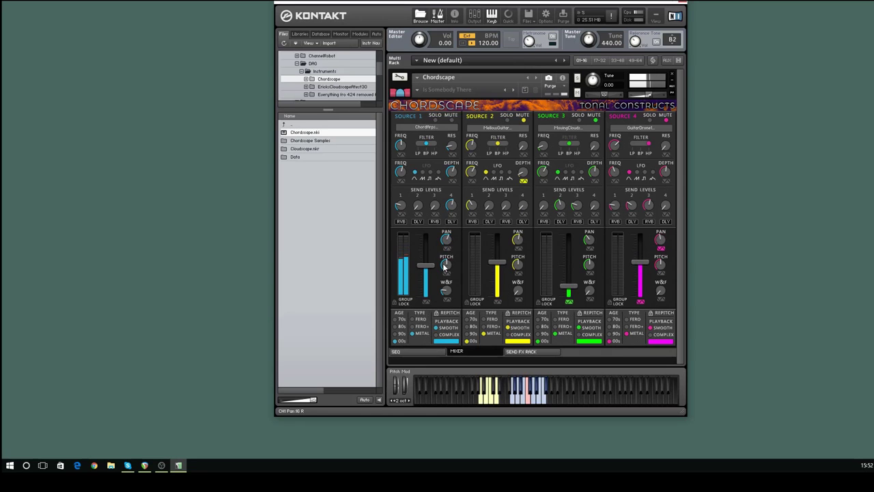
left_click_drag(444, 267, 451, 294)
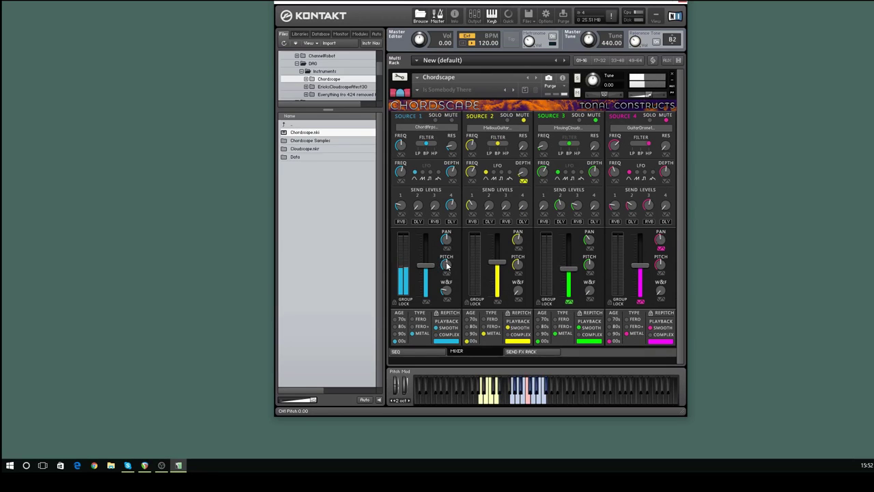
left_click_drag(425, 265, 430, 260)
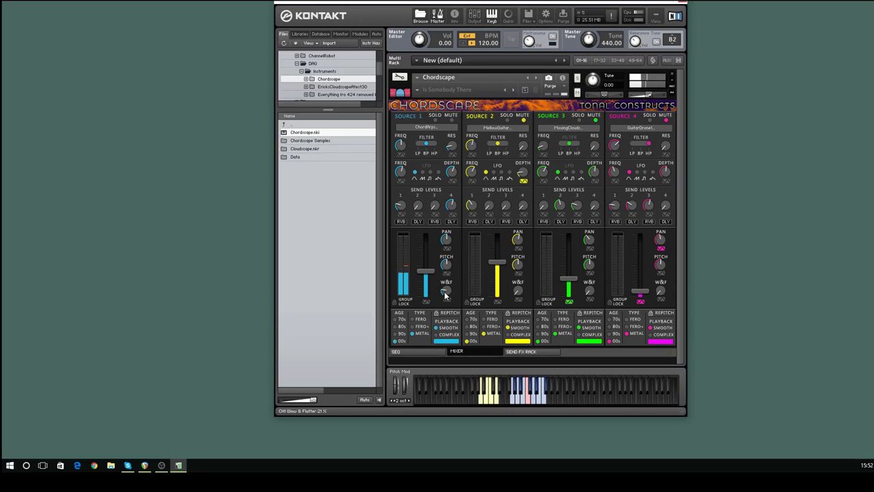
left_click_drag(452, 294, 455, 295)
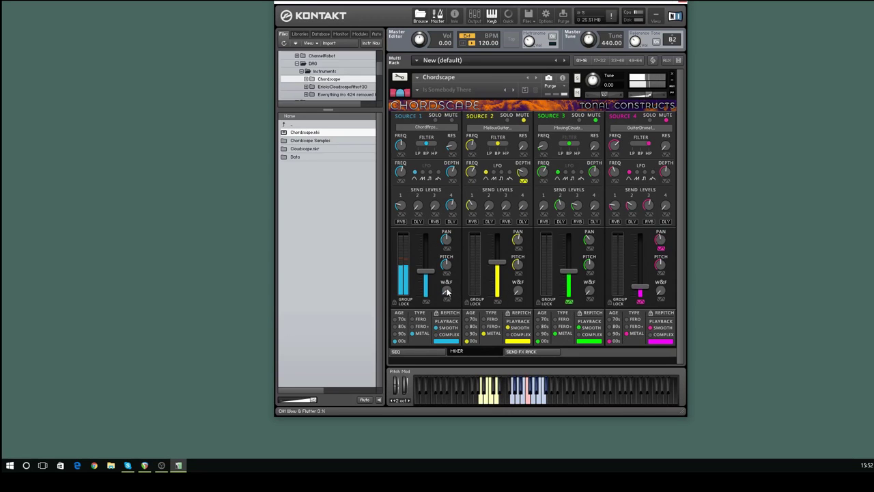
left_click_drag(447, 292, 449, 275)
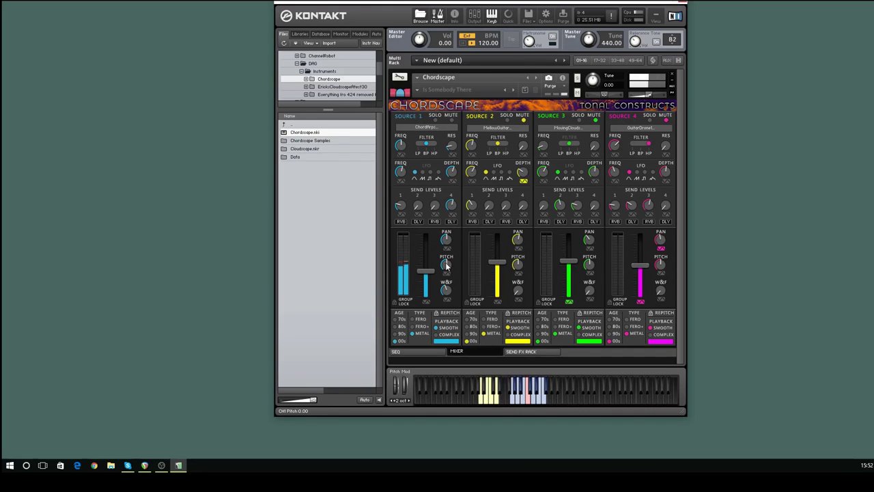
Step: Try source 1's pitch at 12.96 and 4.00, and reset its pan and pitch to their defaults
left_click_drag(446, 265, 450, 256)
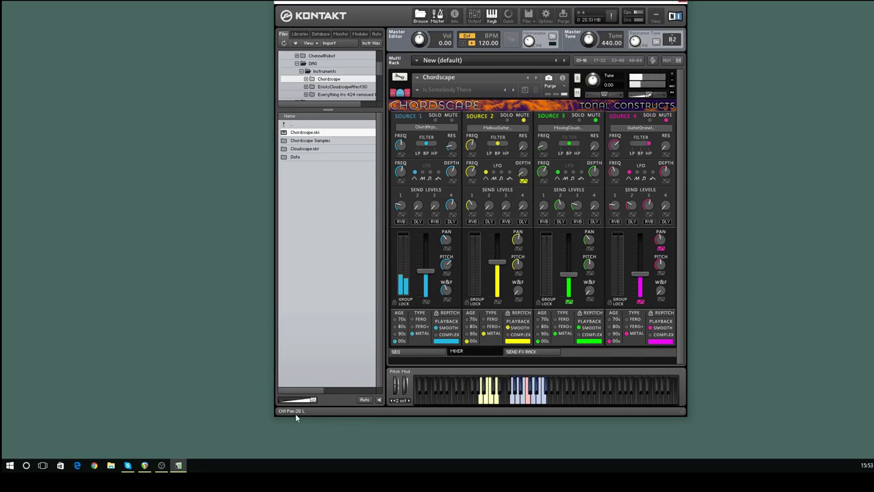
left_click(446, 240, "ctrl")
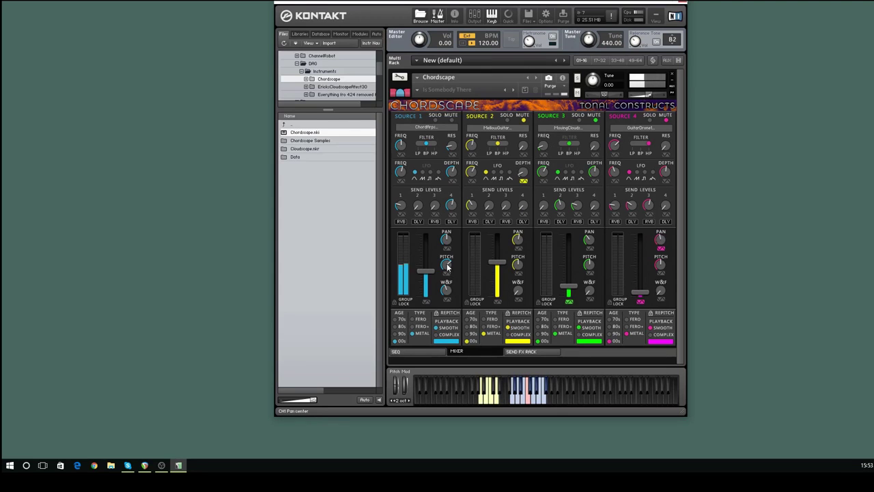
left_click_drag(448, 265, 447, 266)
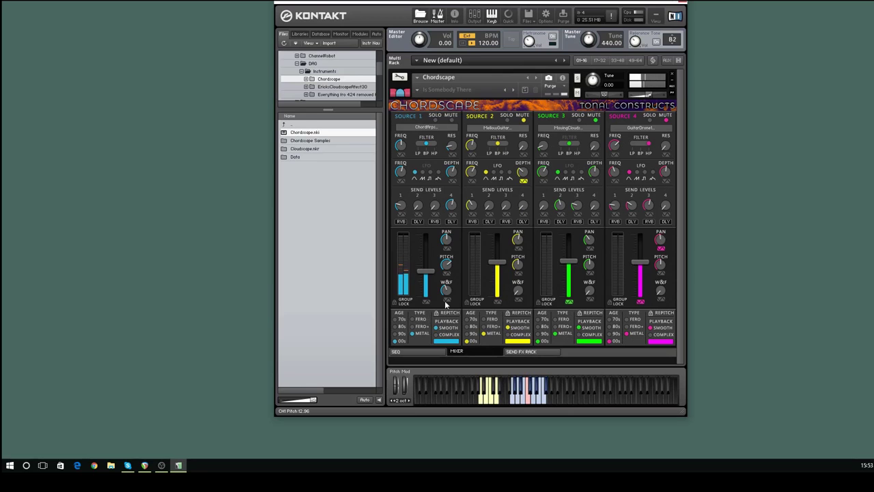
left_click_drag(445, 269, 444, 268)
left_click_drag(445, 264, 445, 272)
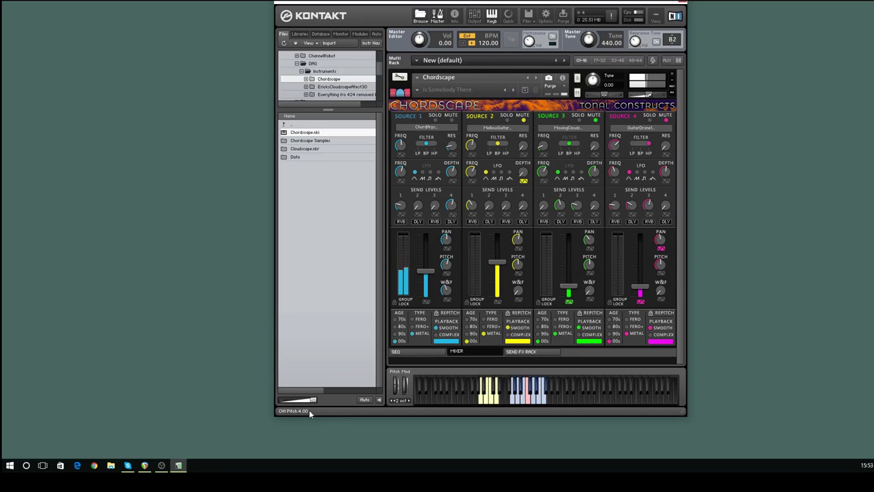
left_click(447, 269, "ctrl")
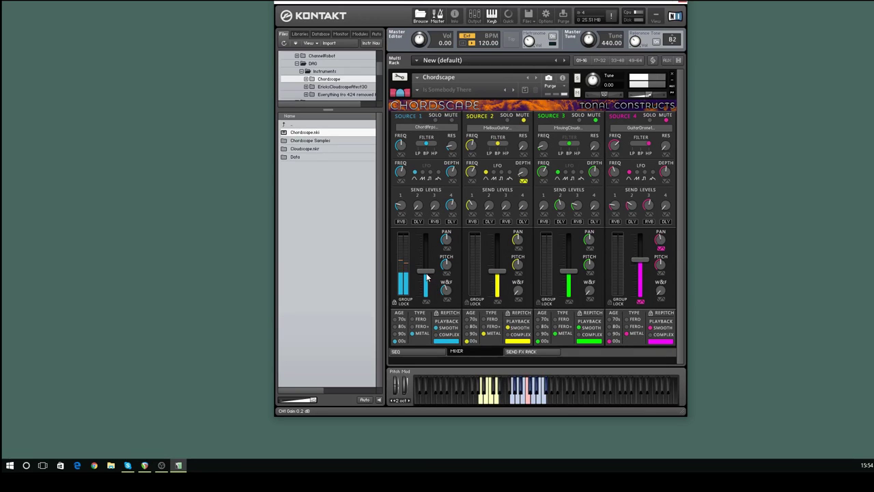
Step: Raise source 1's volume slightly, lower source 2's separately, and try source 1's tape type as Fero
left_click_drag(426, 270, 426, 266)
left_click_drag(496, 271, 496, 279)
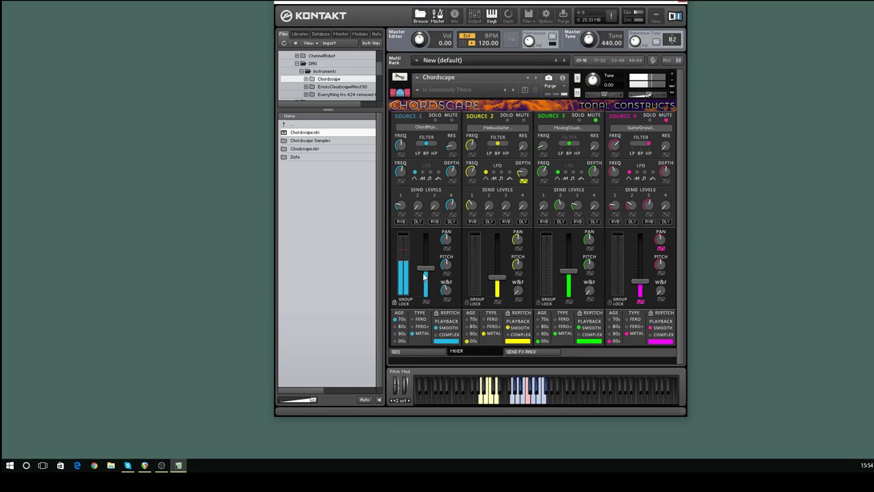
left_click(412, 319)
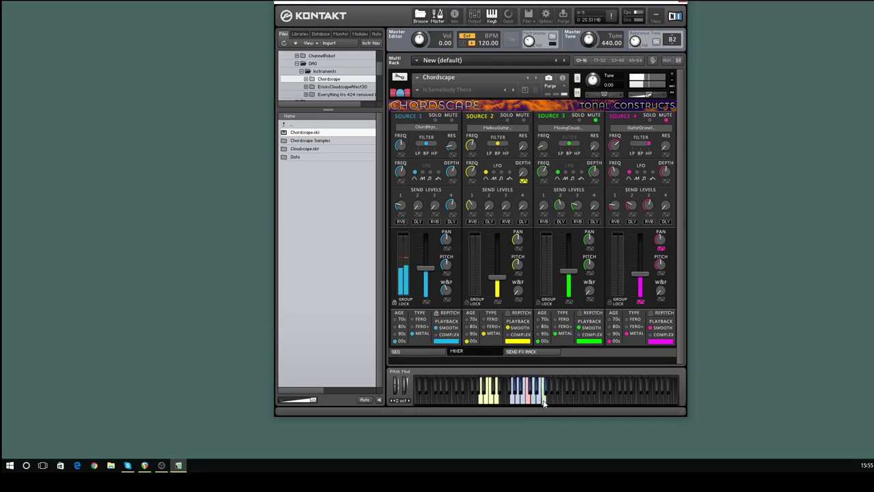
Step: Play the pink key on the on-screen keyboard twice and adjust source 1's playback complexity to 7 %
left_click(527, 402)
left_click(527, 404)
mouse_move(452, 344)
left_mouse_down()
mouse_move(445, 345)
mouse_move(449, 332)
left_mouse_up()
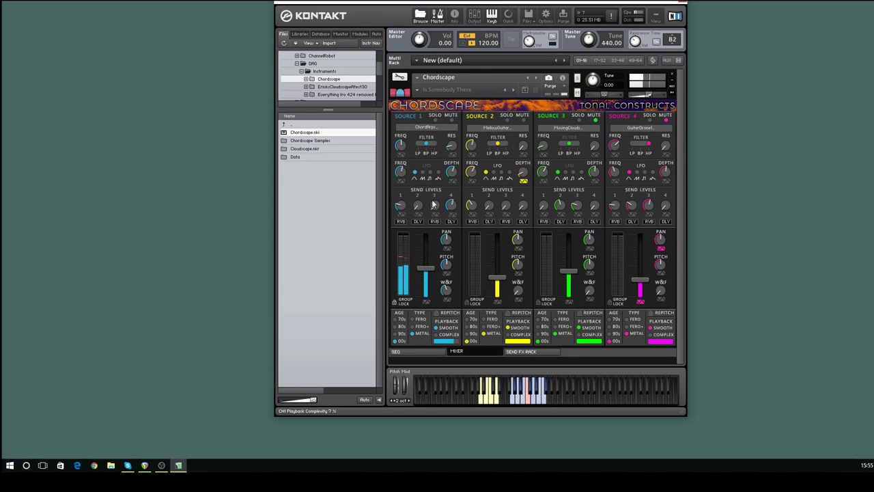
Step: Switch source 1's playback mode to Complex, reduce its slider to about half, and audition a key
left_click(441, 334)
left_click_drag(449, 346, 447, 348)
left_click_drag(448, 345, 445, 348)
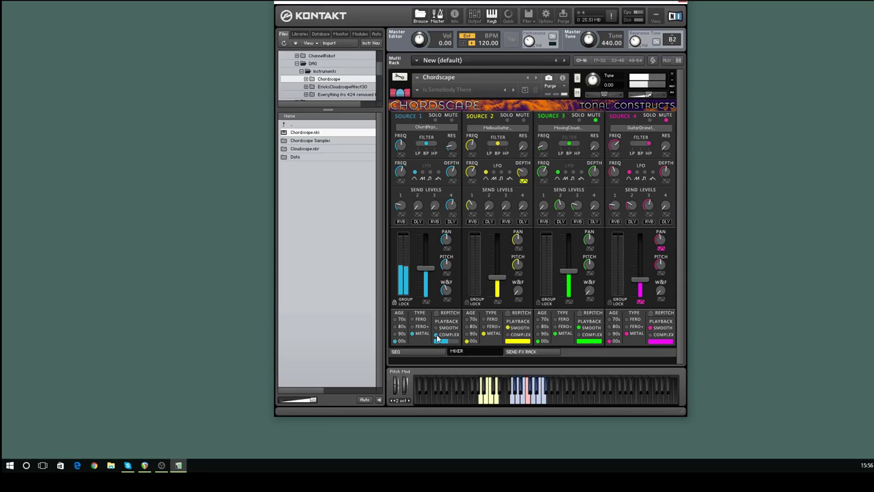
left_click(532, 400)
Step: Start the sequencer and draw a new pattern for source 1, rising from low early steps to high later ones
left_click(434, 353)
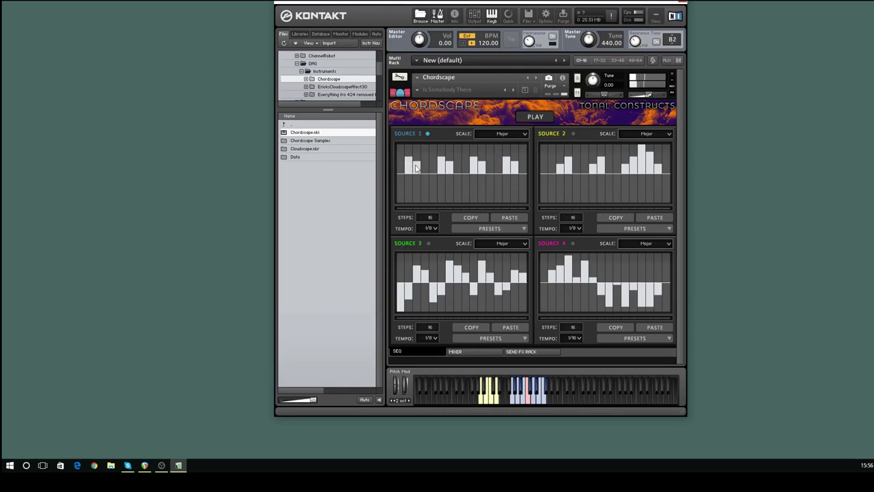
left_click(535, 118)
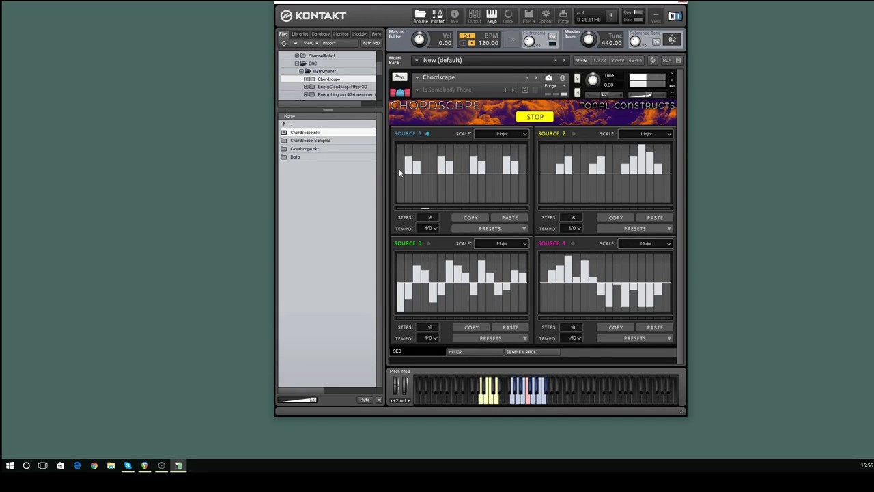
left_click_drag(420, 155, 457, 182)
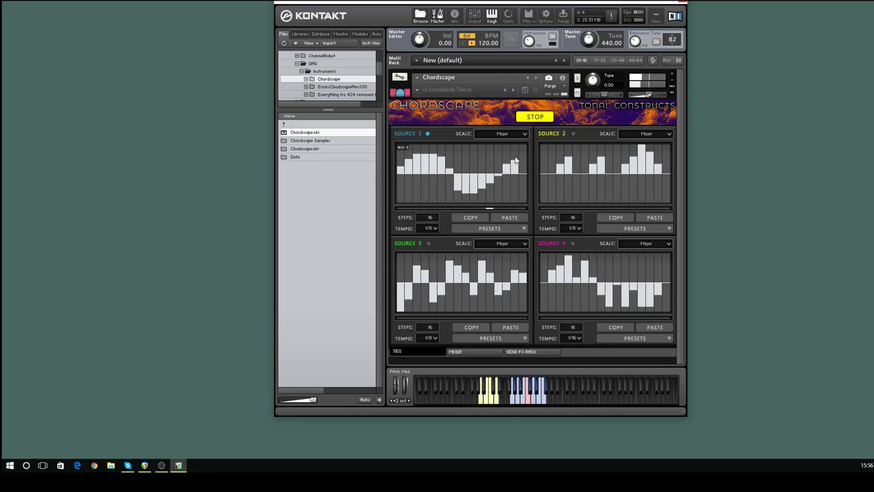
mouse_move(516, 160)
left_mouse_down()
mouse_move(524, 194)
mouse_move(447, 147)
mouse_move(399, 191)
mouse_move(527, 147)
mouse_move(528, 174)
mouse_move(498, 149)
mouse_move(516, 166)
left_mouse_up()
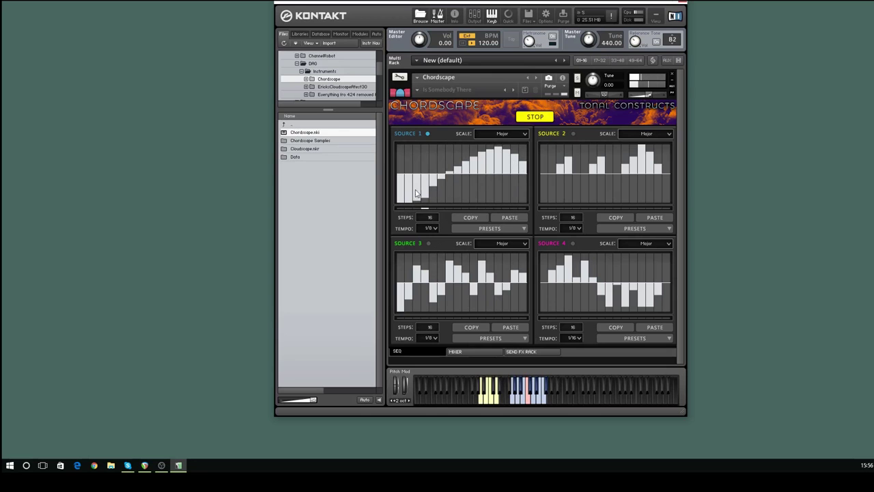
Step: Try source 1's sequence in the Major, Minor and Dorian scales, and redraw its step pattern
left_click(500, 135)
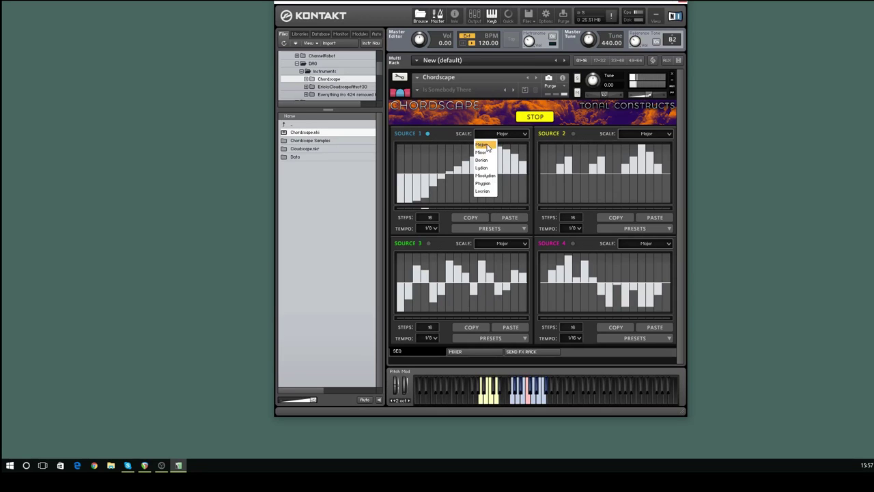
left_click(486, 146)
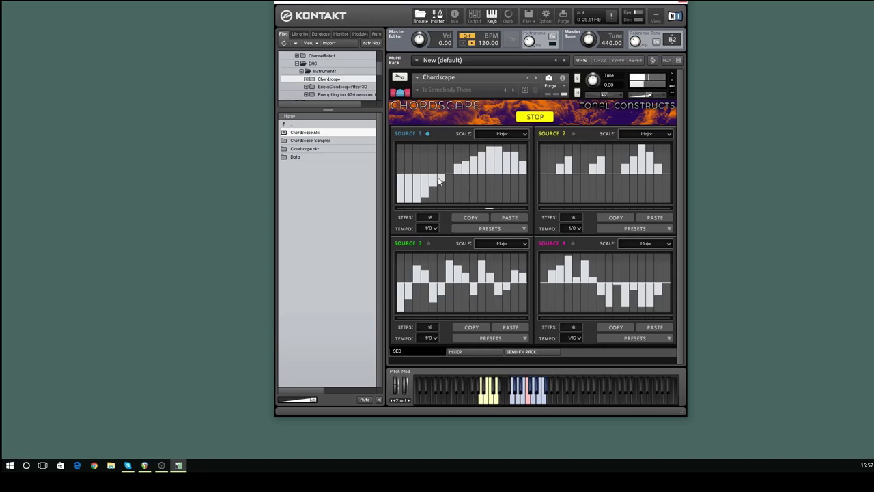
left_click(496, 135)
left_click(483, 153)
left_click(498, 137)
left_click(485, 159)
mouse_move(489, 167)
left_mouse_down()
mouse_move(520, 165)
mouse_move(405, 180)
left_mouse_up()
Step: Try source 1's sequence in the Lydian, Mixolydian and Phrygian scales, and make its first step less low
left_click(485, 135)
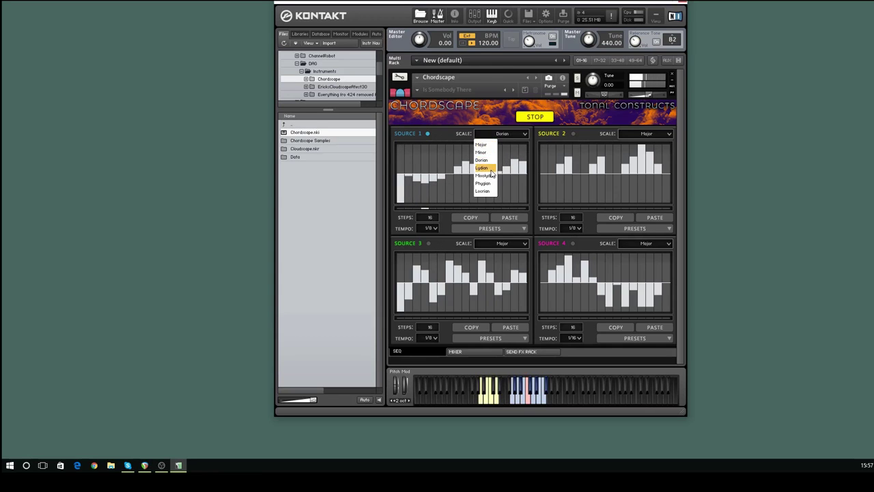
left_click(489, 175)
left_click(402, 192)
left_click(497, 135)
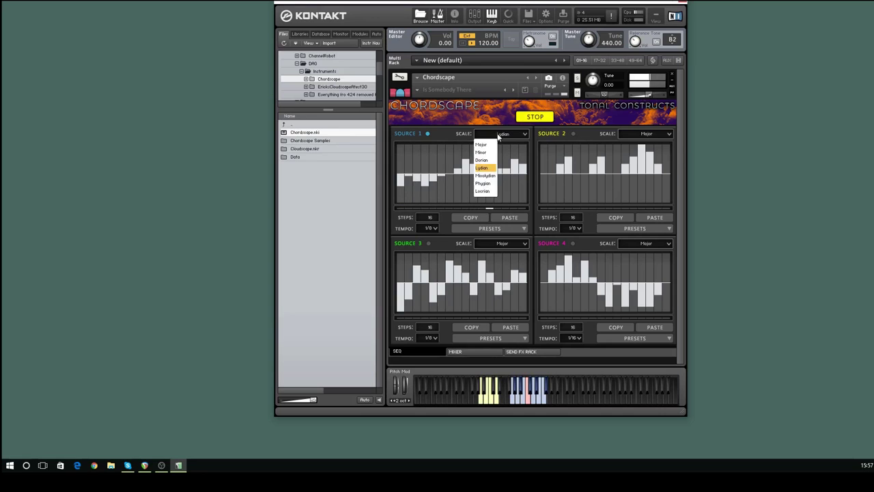
left_click(490, 179)
left_click(497, 134)
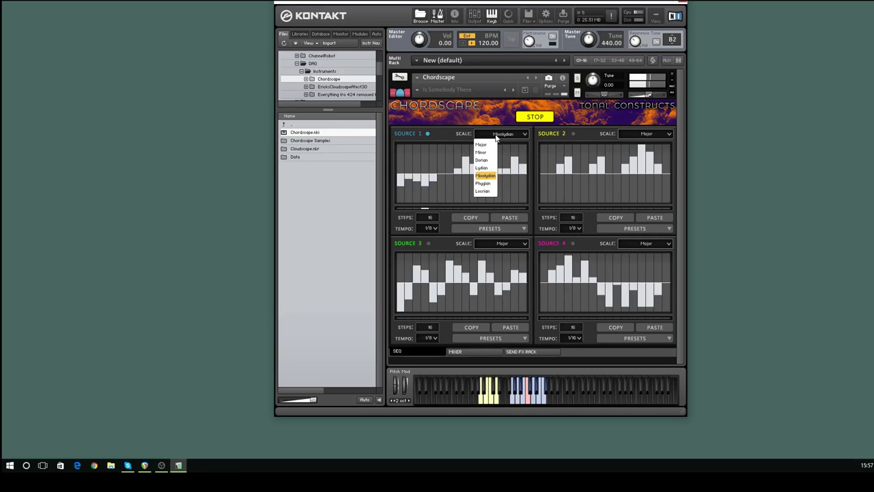
left_click(483, 183)
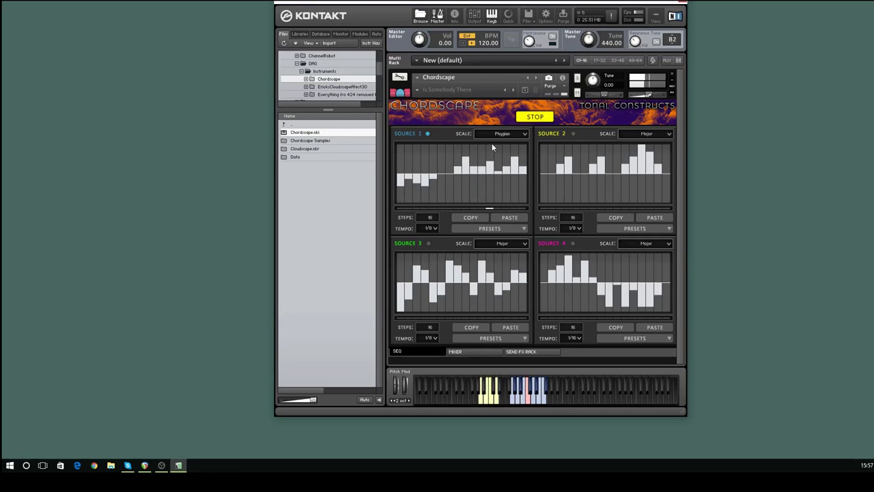
Step: Set source 1's scale back to Major and redraw the early steps of its pattern
left_click(497, 134)
left_click(482, 145)
left_click_drag(407, 179, 431, 183)
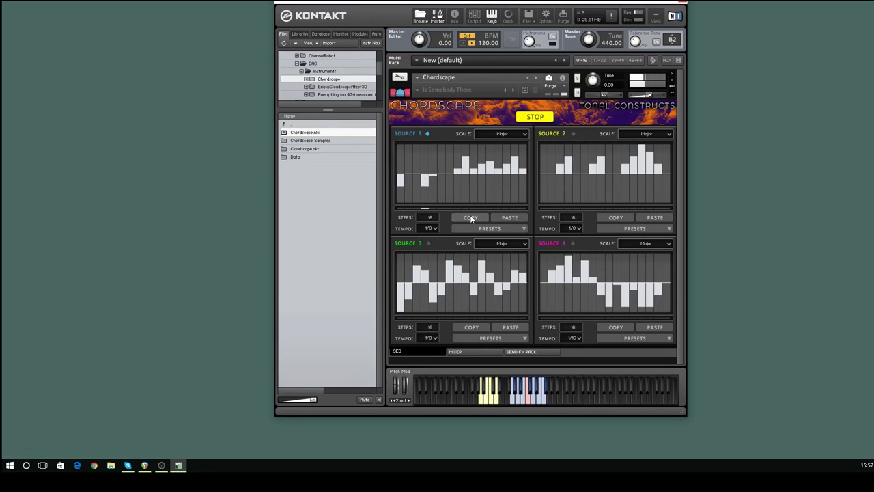
Step: Copy source 1's step pattern to source 2, and view the factory and user presets for source 1's sequence
left_click(655, 217)
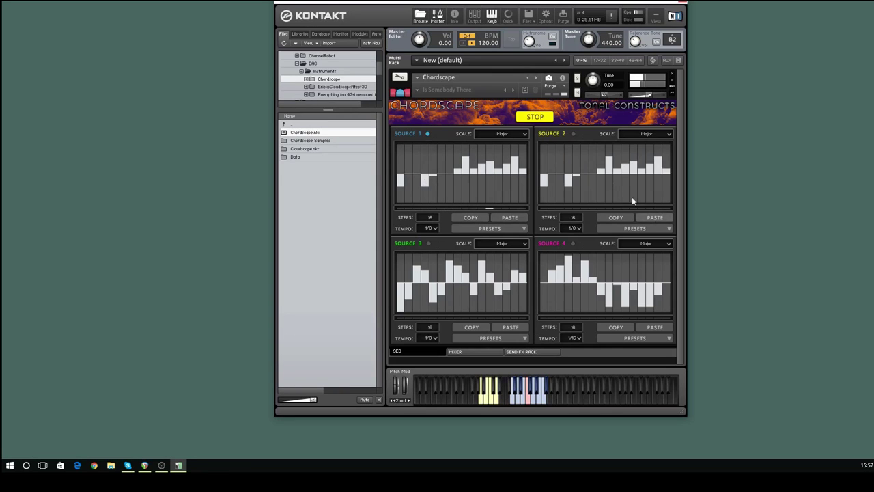
left_click(523, 227)
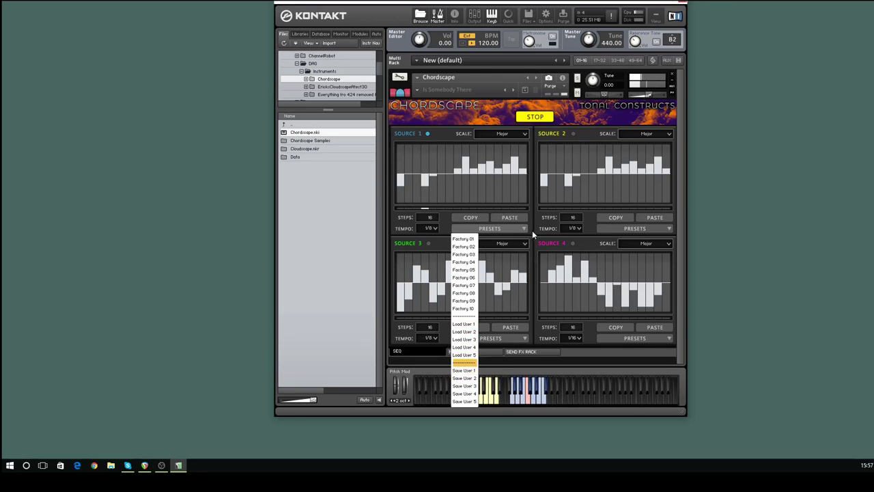
left_click(551, 146)
Step: View the file options for saving the Chordscape instrument
left_click(532, 17)
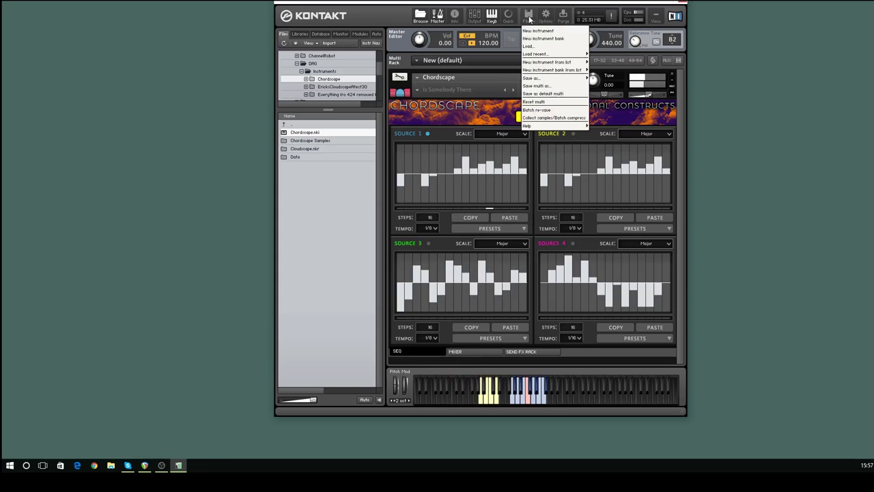
mouse_move(542, 81)
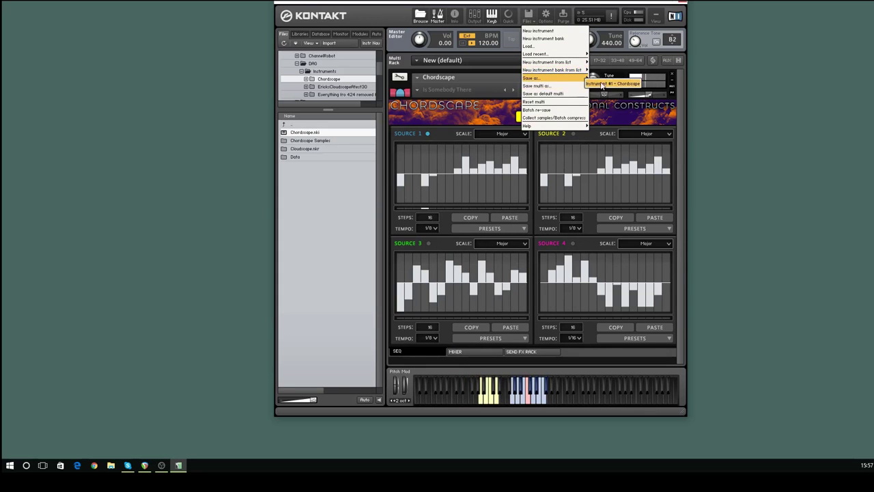
left_click(589, 332)
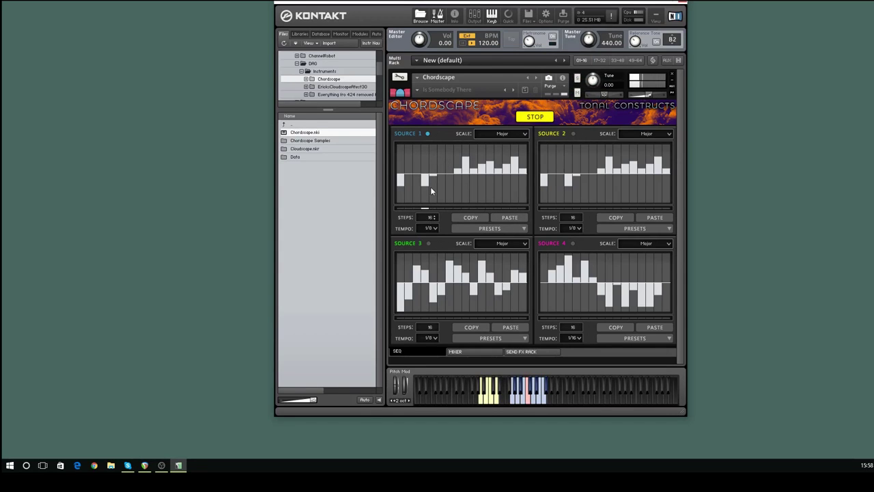
Step: Try source 1's sequence at a 1/32 tempo
mouse_move(428, 217)
left_mouse_down()
mouse_move(434, 340)
mouse_move(433, 228)
left_mouse_up()
left_click(434, 228)
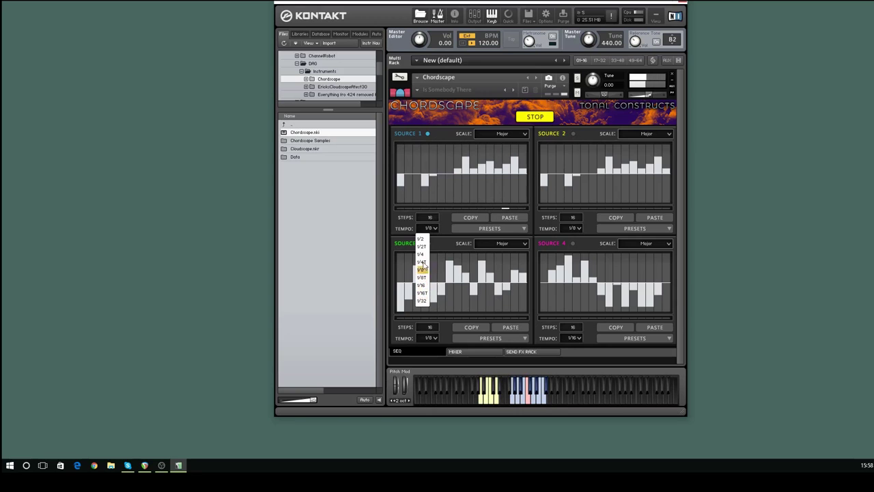
left_click(423, 301)
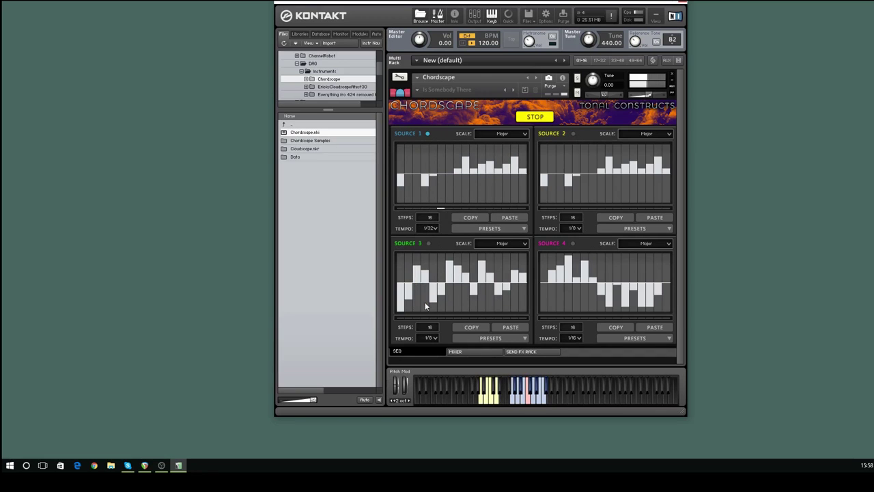
Step: Flatten steps 10, 11, 13 and 14 of source 1's pattern and set its tempo back to 1/8
left_click(476, 176)
left_click(499, 175)
left_click(431, 228)
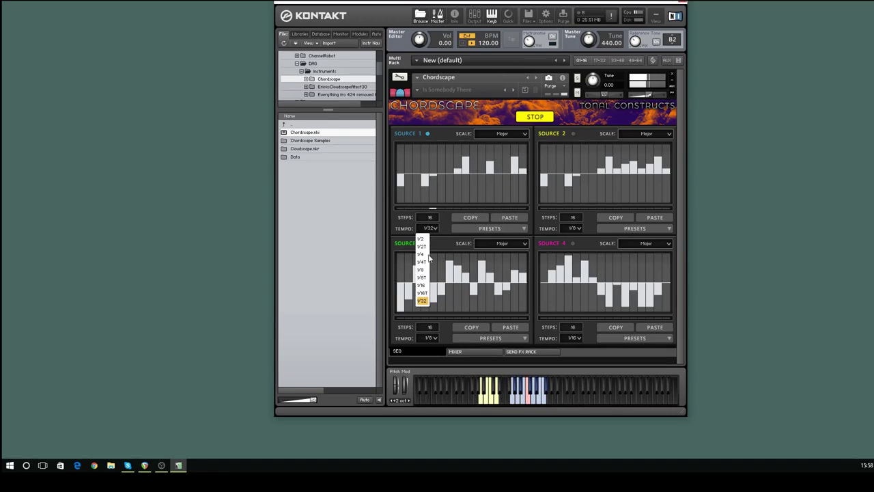
left_click(422, 269)
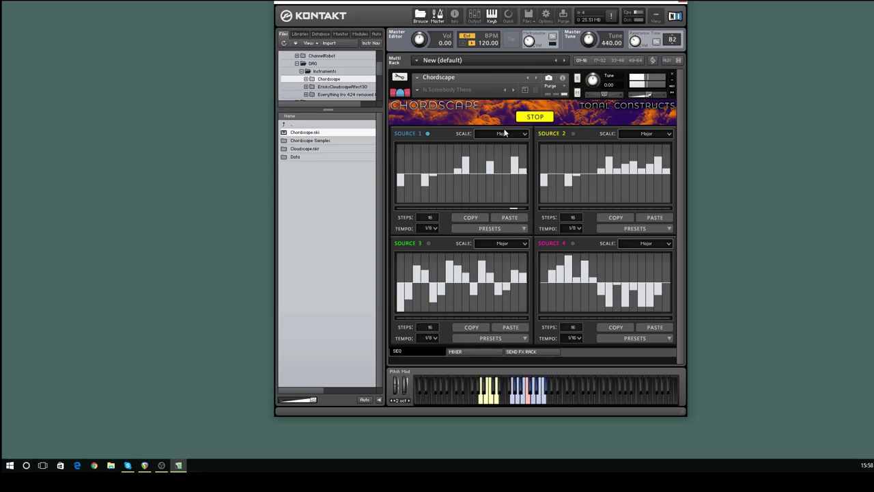
Step: Stop the sequencer and, in the mixer, enable source 1's filter frequency modulation with its randomness at 0
left_click(527, 118)
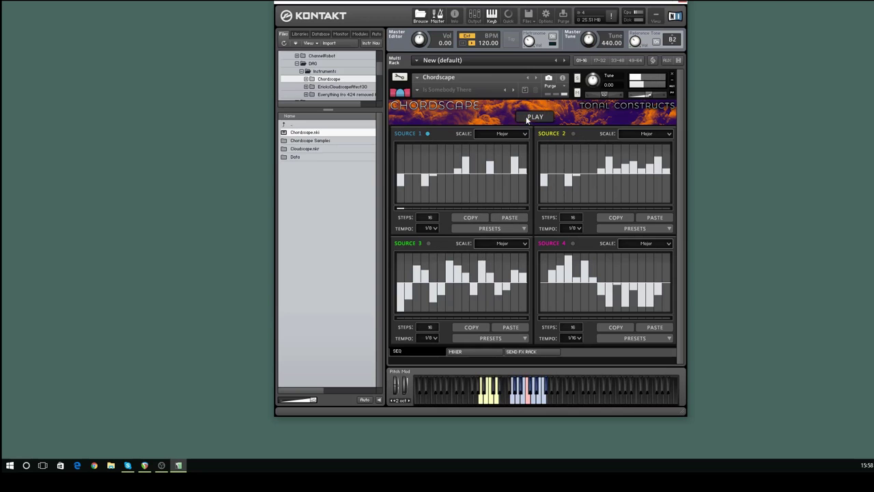
left_click(494, 353)
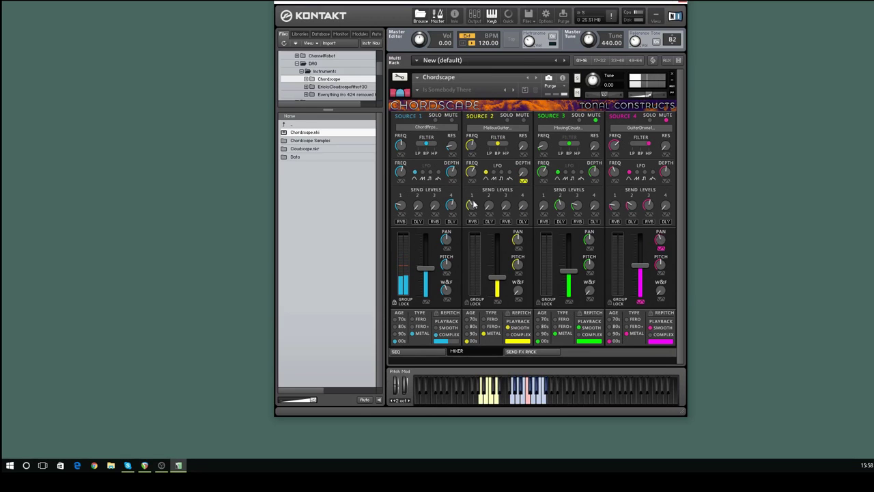
left_click(402, 155)
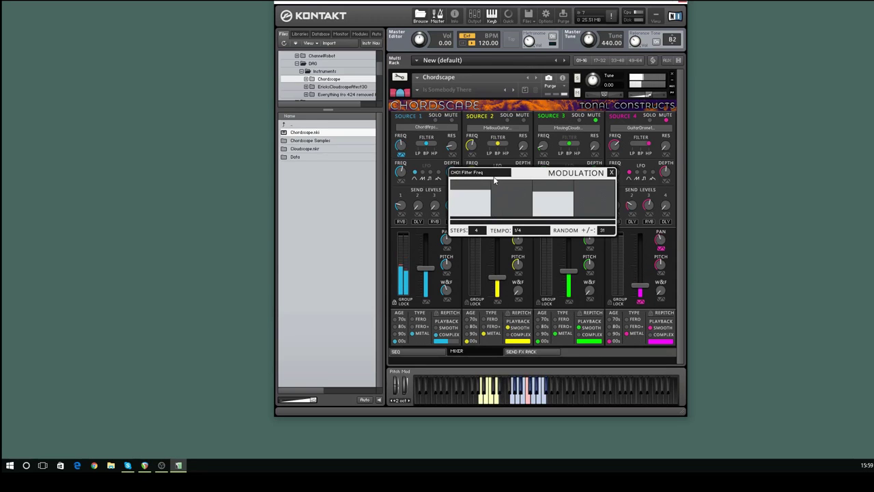
left_click_drag(603, 230, 604, 335)
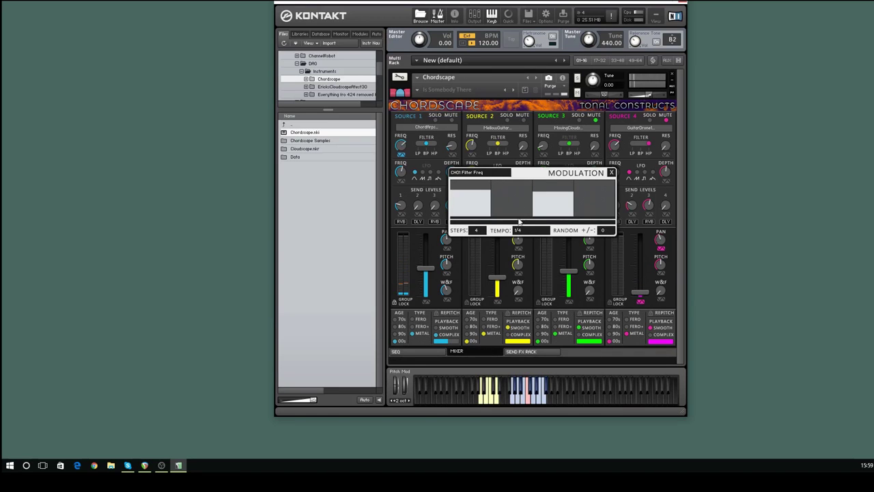
Step: Give source 1's filter frequency modulation 128 steps, a wavy curve with several peaks and a 1/32 tempo
left_click_drag(478, 233, 451, 88)
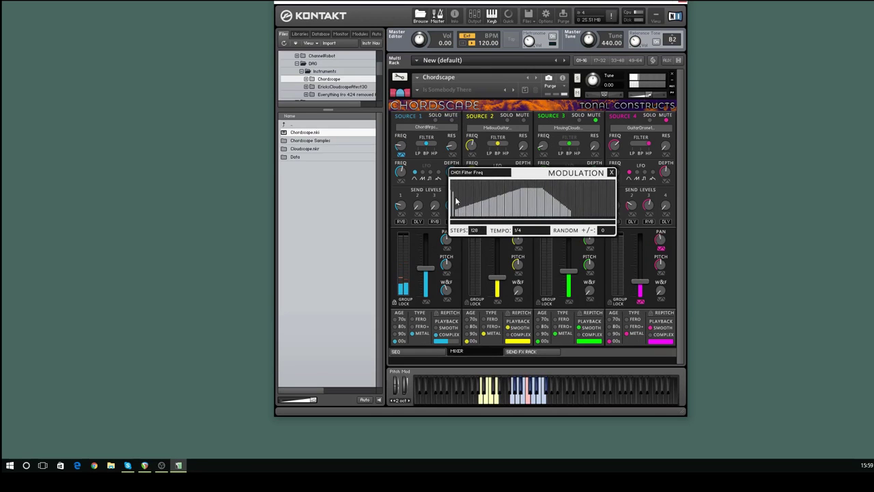
mouse_move(453, 213)
left_mouse_down()
mouse_move(458, 205)
mouse_move(605, 182)
mouse_move(614, 192)
mouse_move(543, 184)
mouse_move(454, 209)
mouse_move(455, 217)
mouse_move(520, 197)
mouse_move(616, 213)
left_mouse_up()
left_click(524, 232)
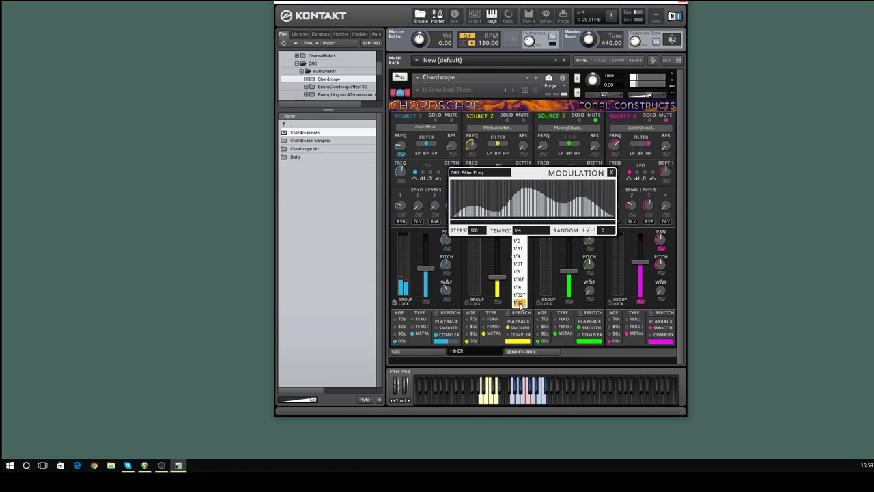
left_click(519, 302)
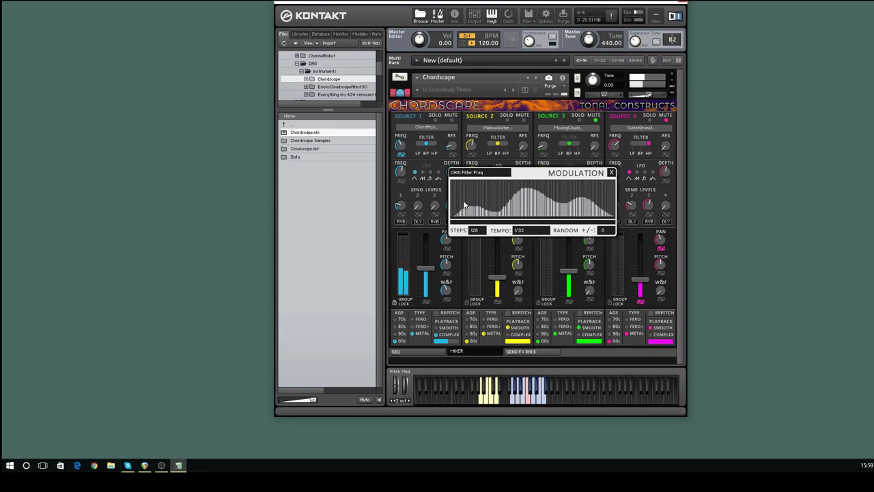
Step: Change source 1's filter frequency modulation to 32 level steps at about half height with a randomness of 23
mouse_move(480, 233)
left_mouse_down()
mouse_move(471, 341)
mouse_move(490, 347)
mouse_move(457, 205)
mouse_move(601, 194)
mouse_move(614, 203)
mouse_move(603, 209)
mouse_move(601, 195)
left_mouse_up()
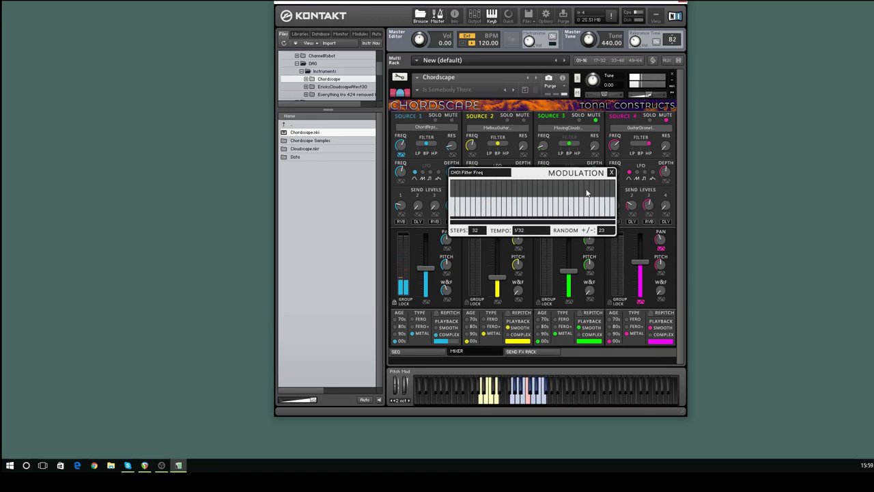
left_click(612, 173)
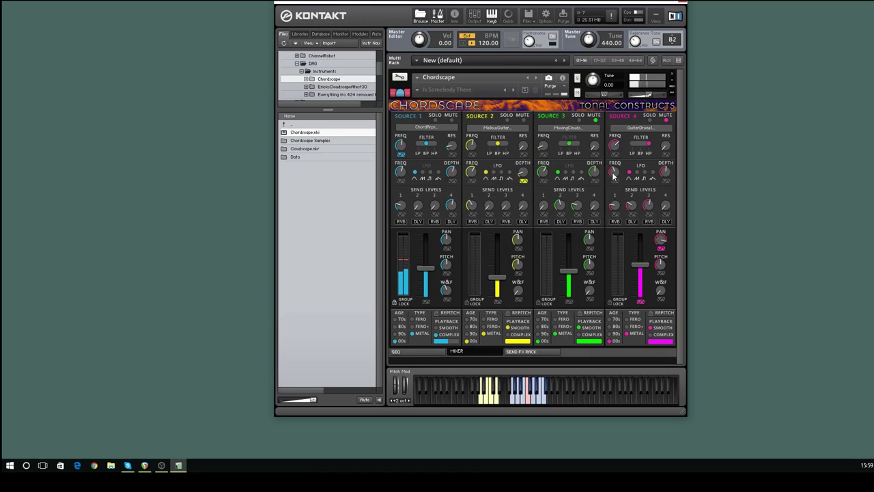
Step: Enable source 1's pan modulation, and draw a modulation pattern for its filter resonance
left_click(447, 250)
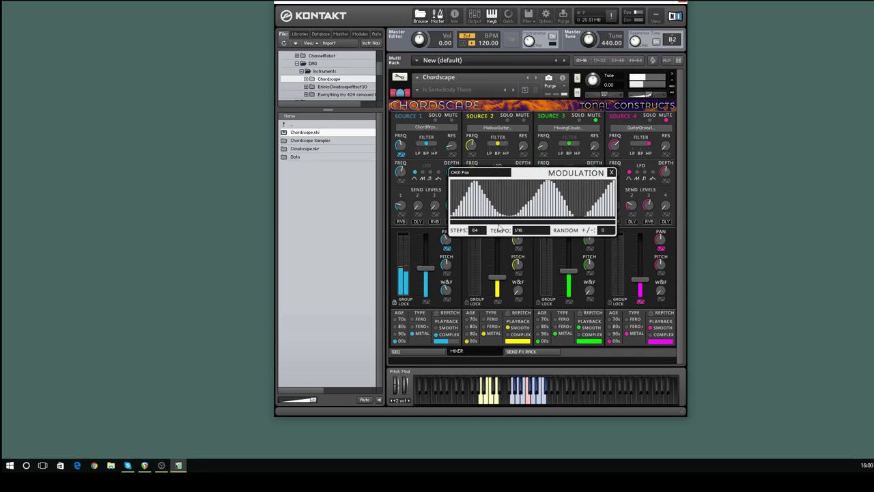
left_click(612, 173)
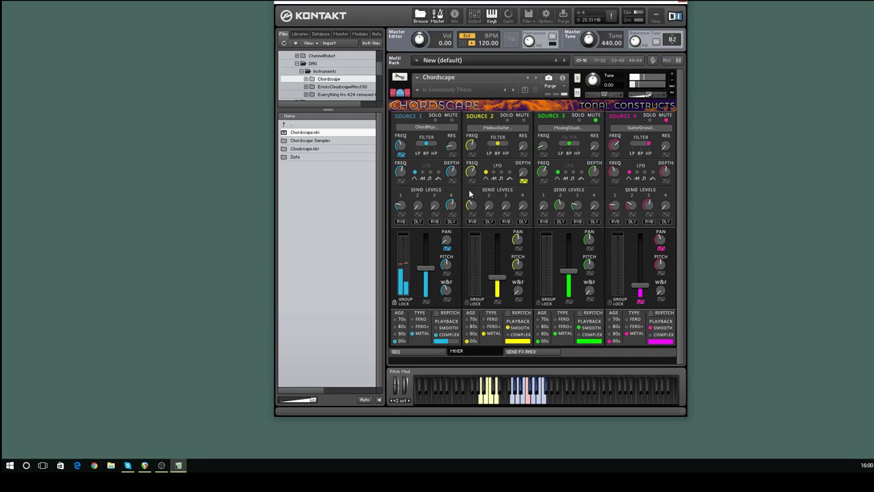
left_click(452, 156)
mouse_move(467, 199)
left_mouse_down()
mouse_move(517, 183)
mouse_move(615, 206)
left_mouse_up()
left_click(611, 173)
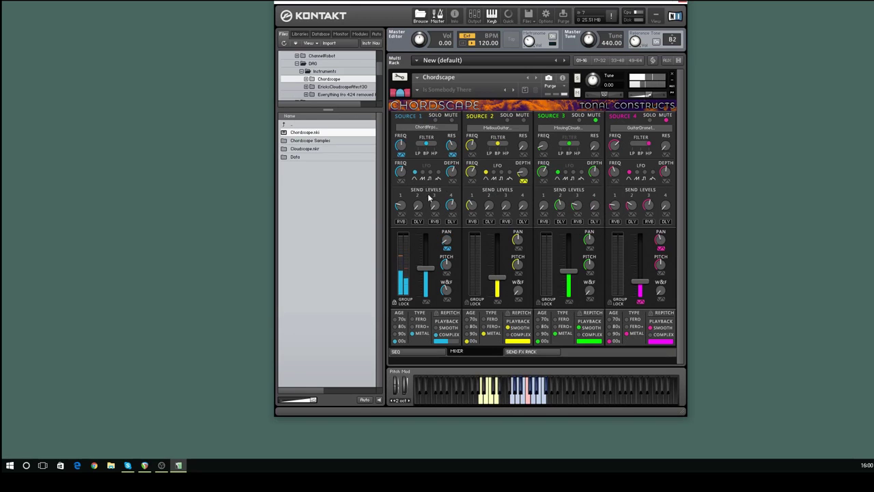
Step: Draw a rising and falling 16-step modulation pattern for source 1's send 2 level and raise its randomness
left_click(419, 216)
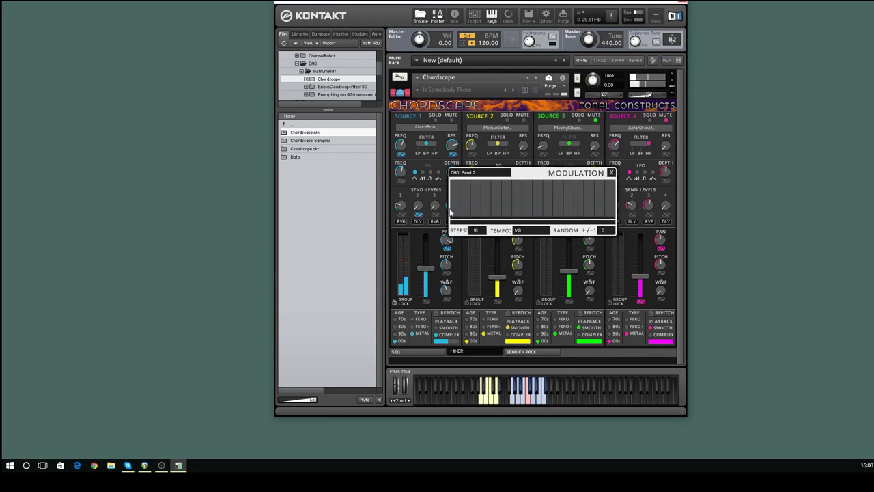
mouse_move(453, 202)
left_mouse_down()
mouse_move(517, 181)
mouse_move(604, 211)
left_mouse_up()
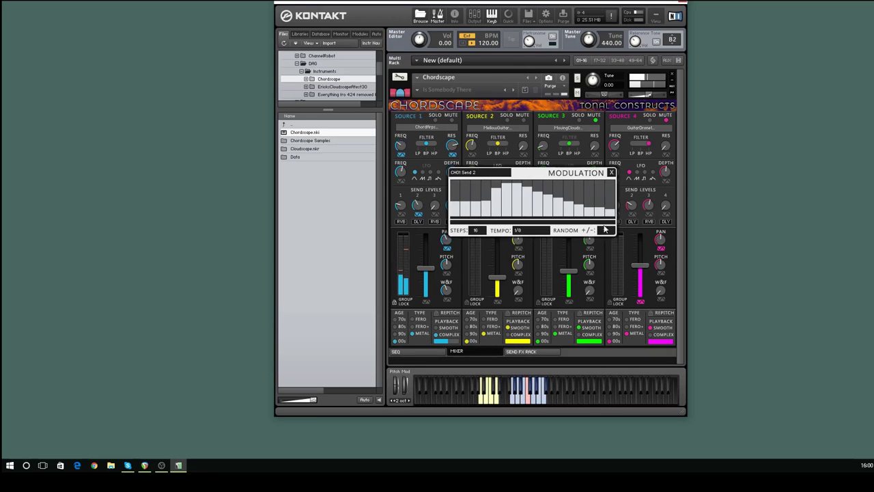
left_click_drag(606, 230, 607, 179)
left_click(611, 173)
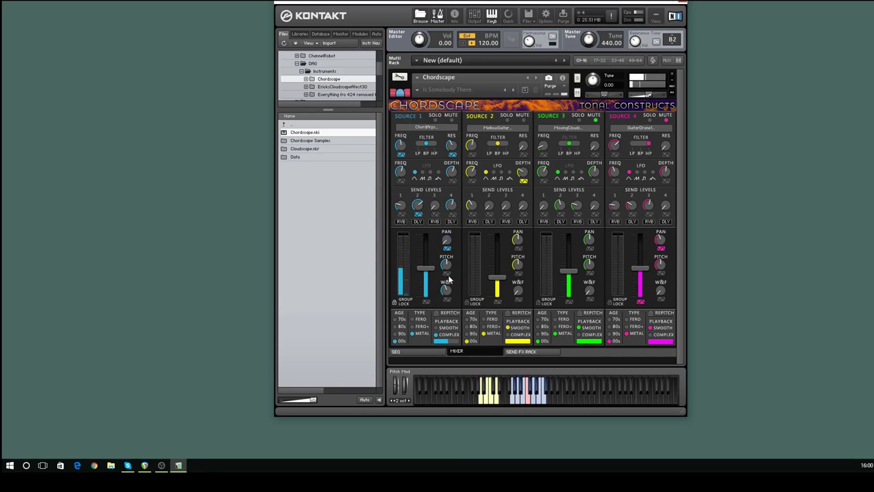
Step: Enable pitch modulation for source 1 and draw a nearly level, slightly rising 16-step pattern
left_click(446, 272)
left_click(457, 205)
mouse_move(458, 205)
left_mouse_down()
mouse_move(614, 198)
mouse_move(602, 205)
mouse_move(599, 188)
left_mouse_up()
left_click(601, 193)
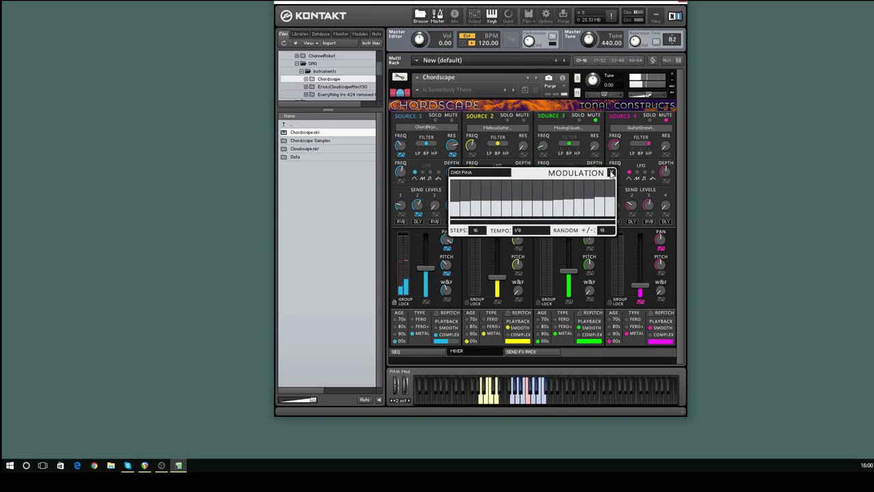
left_click(611, 173)
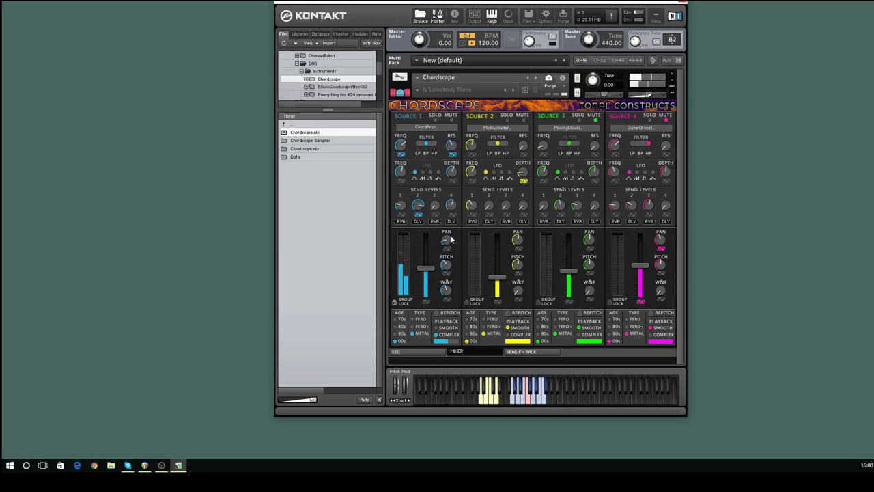
Step: Audition the Dark snapshots Afterglow and Armchair Lazing
left_click(418, 90)
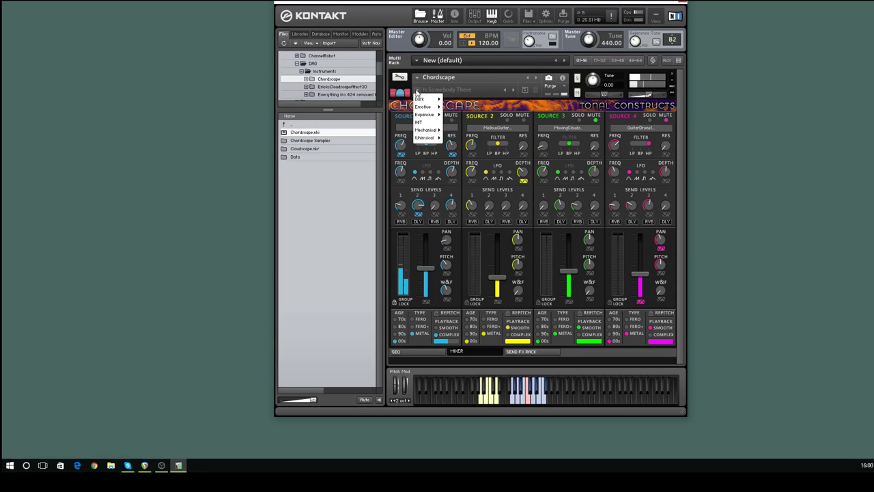
mouse_move(419, 99)
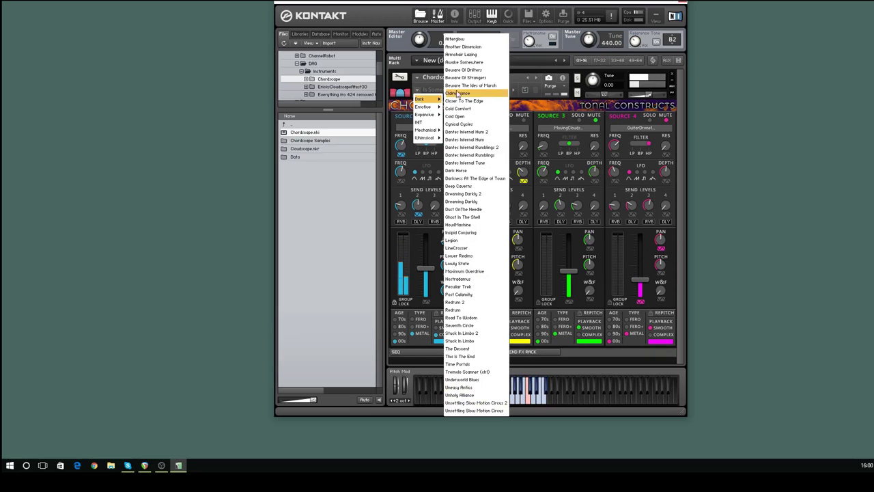
left_click(456, 39)
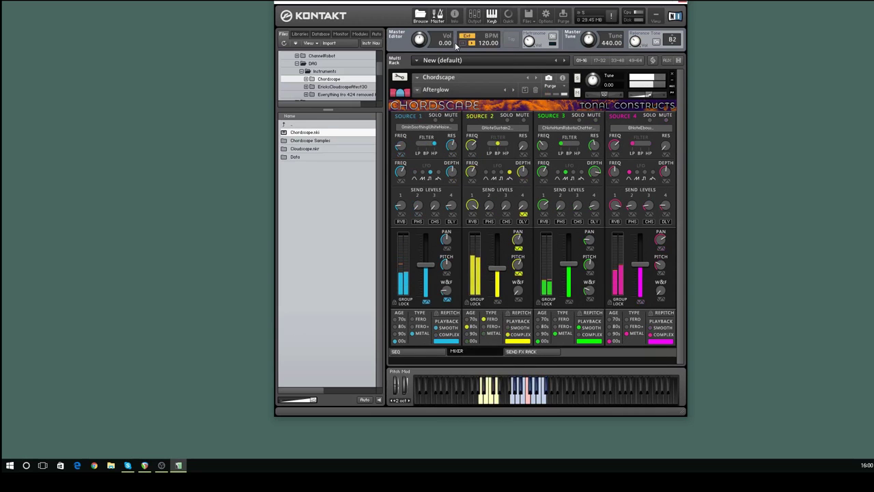
left_click(418, 89)
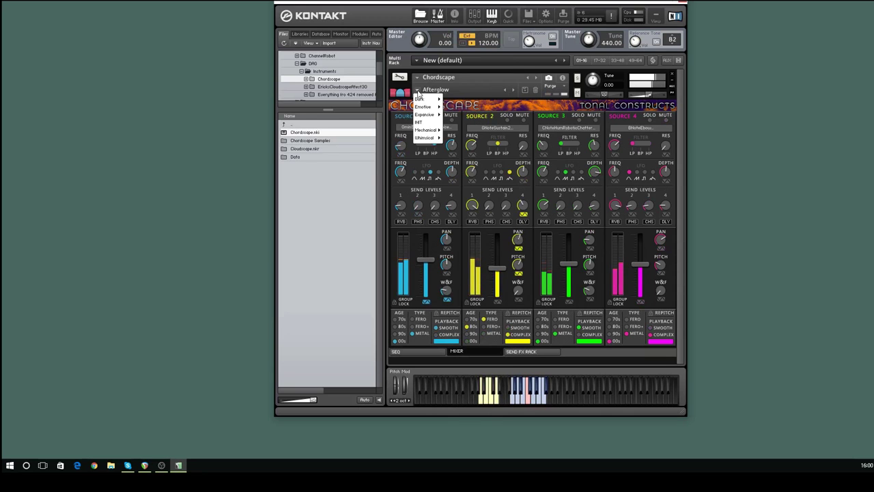
mouse_move(426, 100)
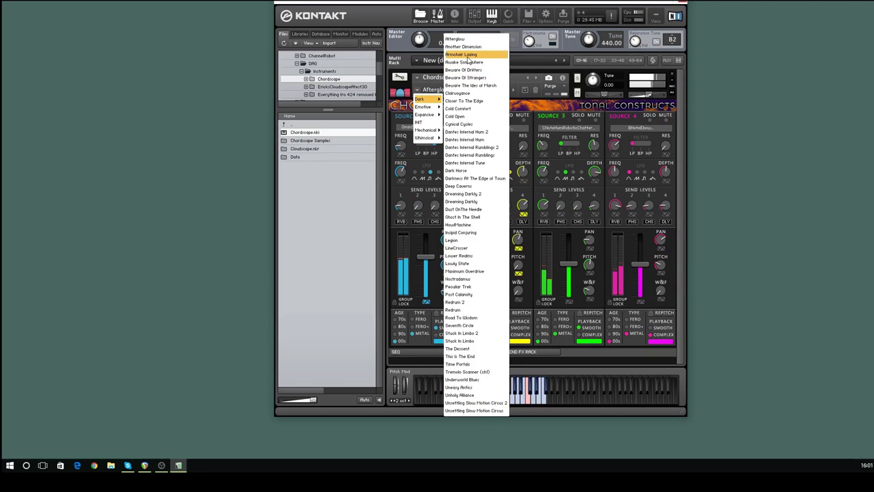
left_click(461, 54)
Step: Audition the Dark snapshots Cold Comfort and Lowly State
left_click(417, 90)
mouse_move(420, 100)
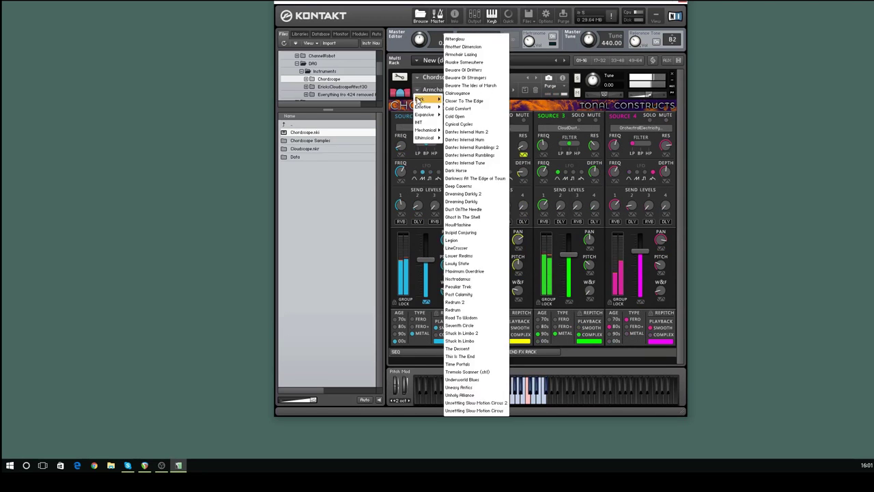
left_click(458, 107)
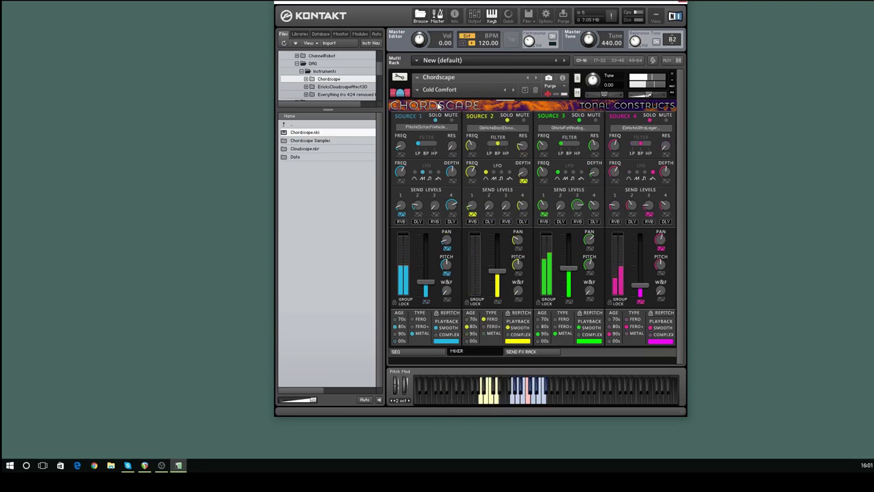
left_click(414, 89)
mouse_move(427, 107)
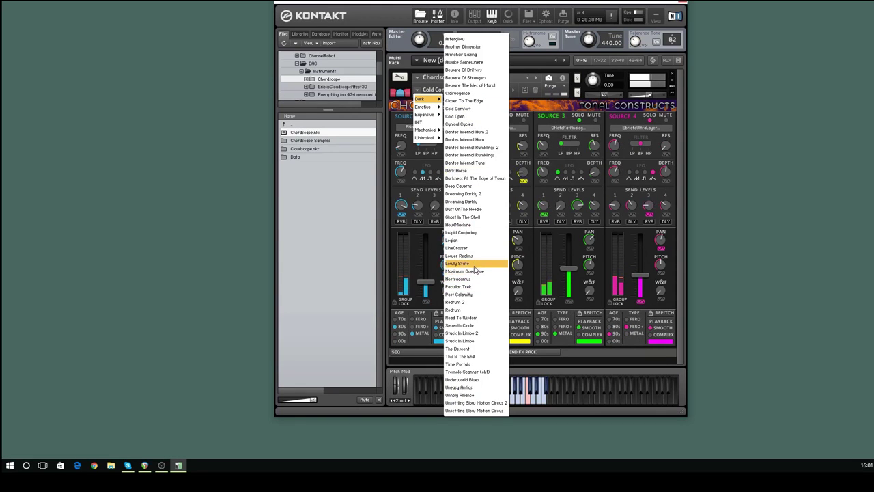
left_click(474, 265)
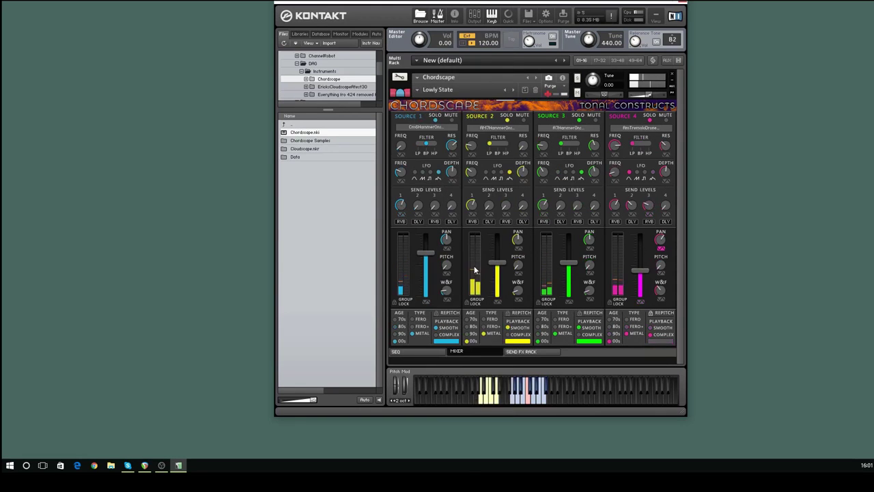
Step: Load the Tunnel Of Light snapshot from the Emotive category
left_click(418, 92)
mouse_move(425, 106)
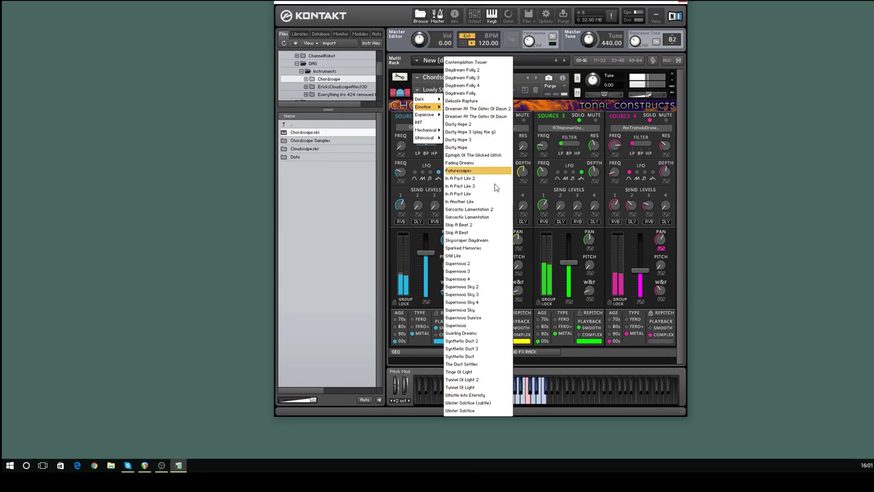
left_click(481, 387)
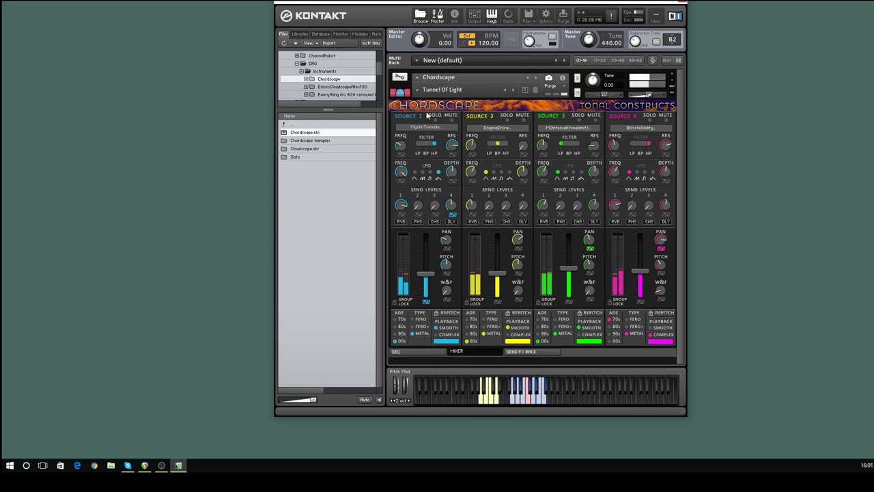
Step: Audition the Emotive snapshots Dusty Hope and Supernova 4
left_click(417, 90)
mouse_move(423, 109)
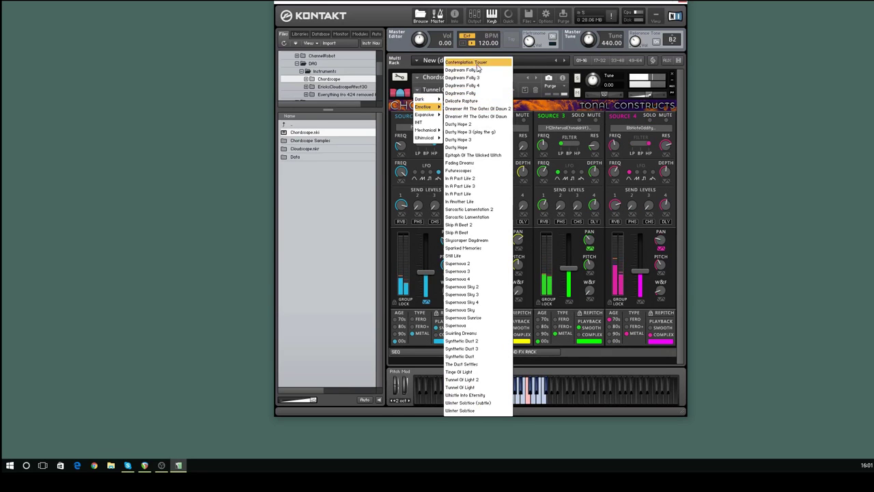
left_click(476, 148)
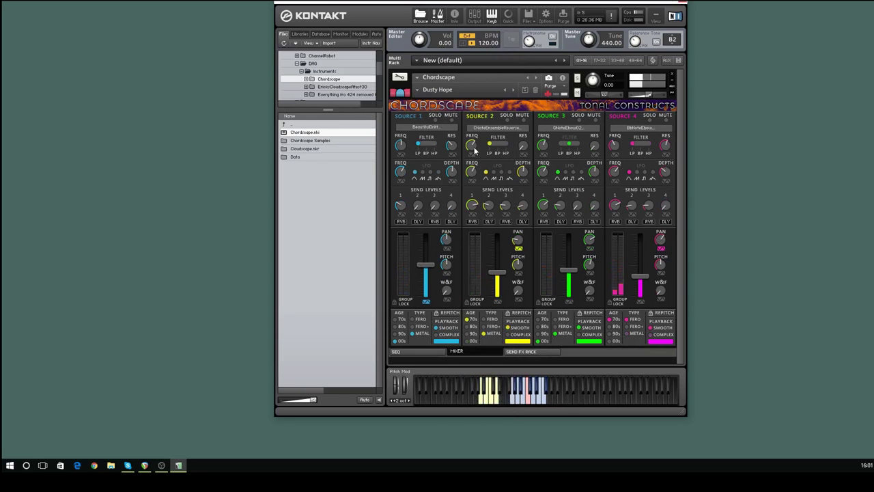
left_click(416, 89)
mouse_move(424, 108)
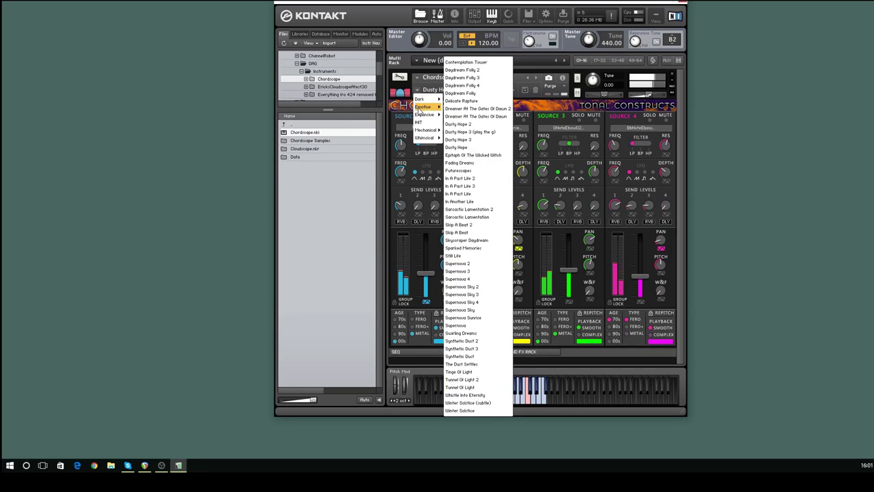
left_click(474, 279)
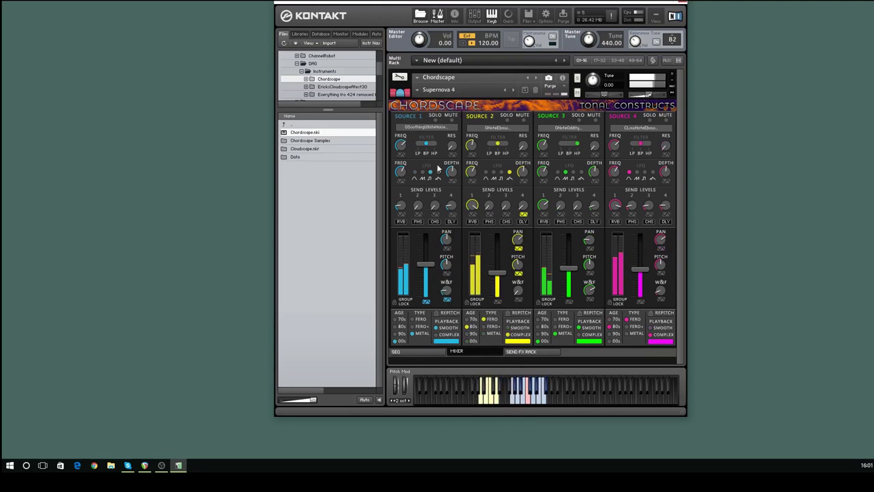
Step: Audition the Expansive snapshot One and Four and the Mechanical snapshot Invading Armies
left_click(418, 92)
mouse_move(428, 119)
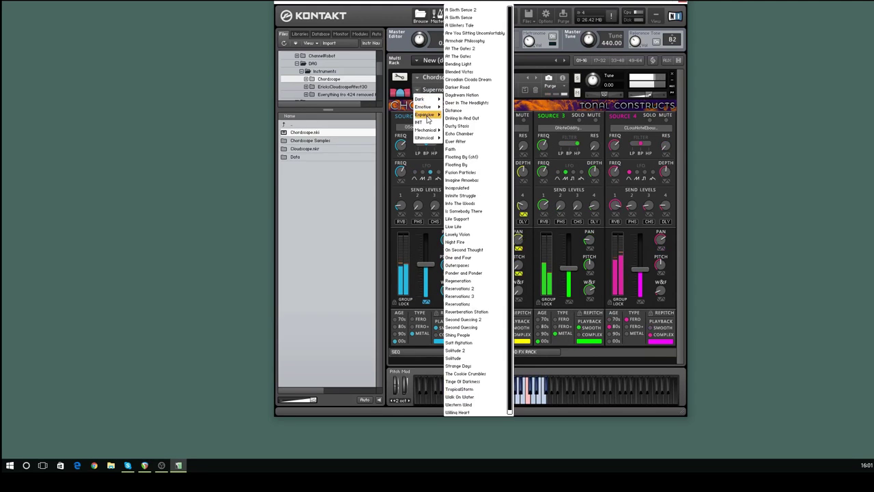
left_click(477, 258)
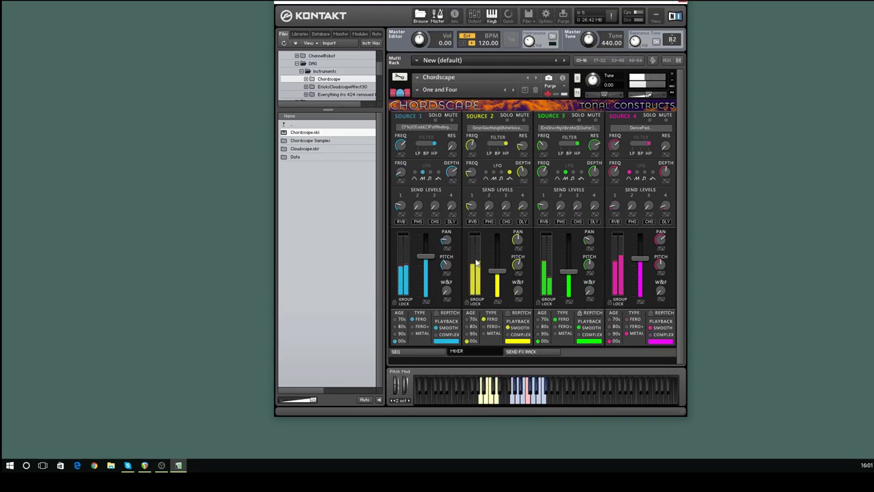
left_click(418, 91)
mouse_move(429, 131)
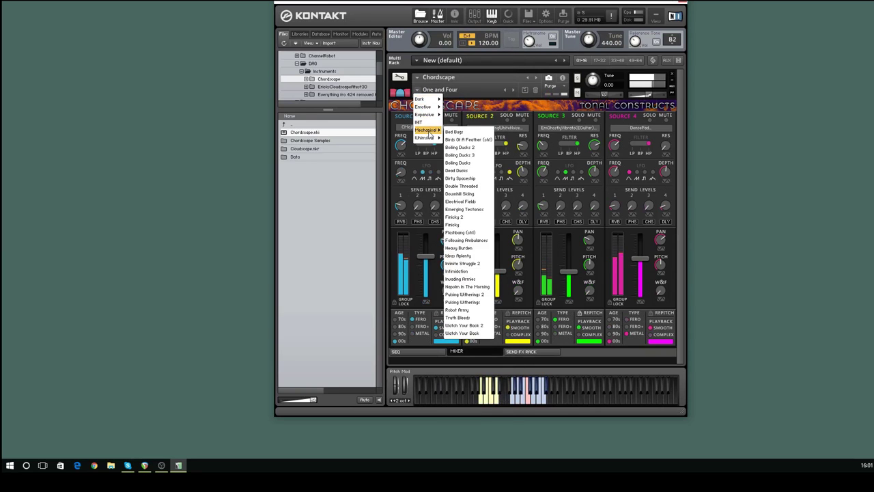
left_click(460, 279)
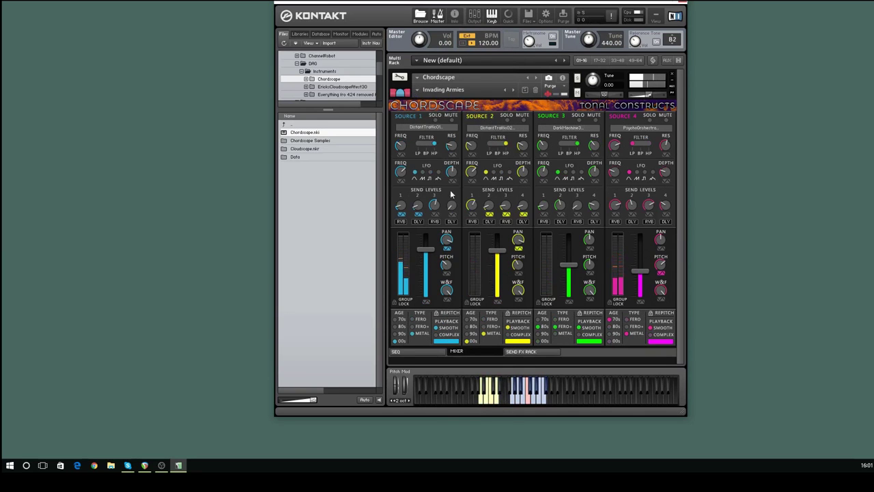
Step: Audition The Rites Of Spring snapshot from the Whimsical category
left_click(418, 90)
mouse_move(423, 116)
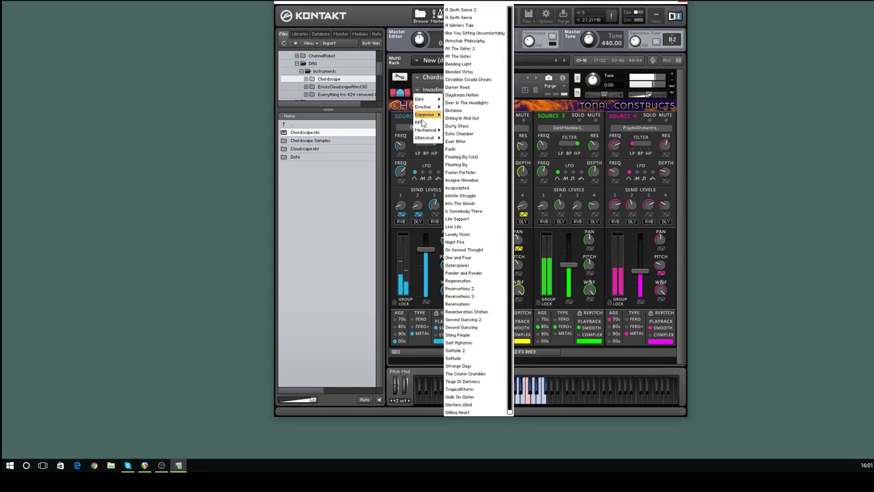
mouse_move(424, 137)
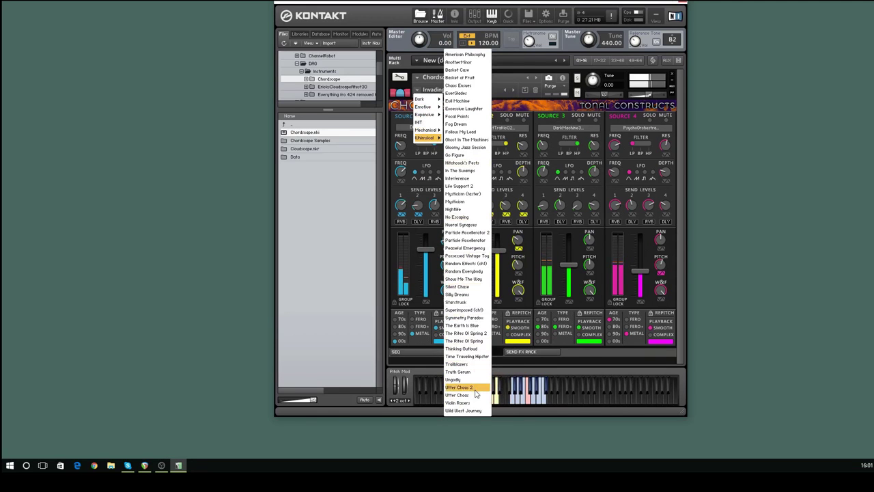
left_click(471, 343)
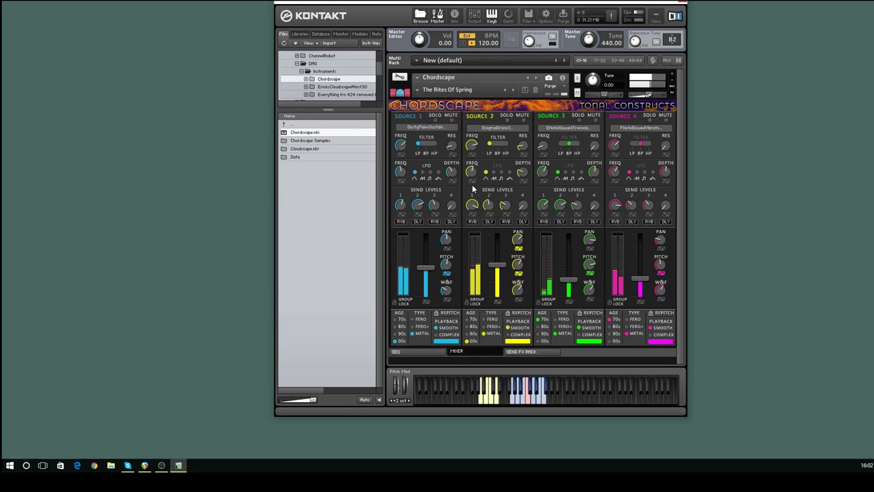
Step: Load the INIT snapshot and audition the Whimsical snapshot Nueral Synapses
left_click(416, 90)
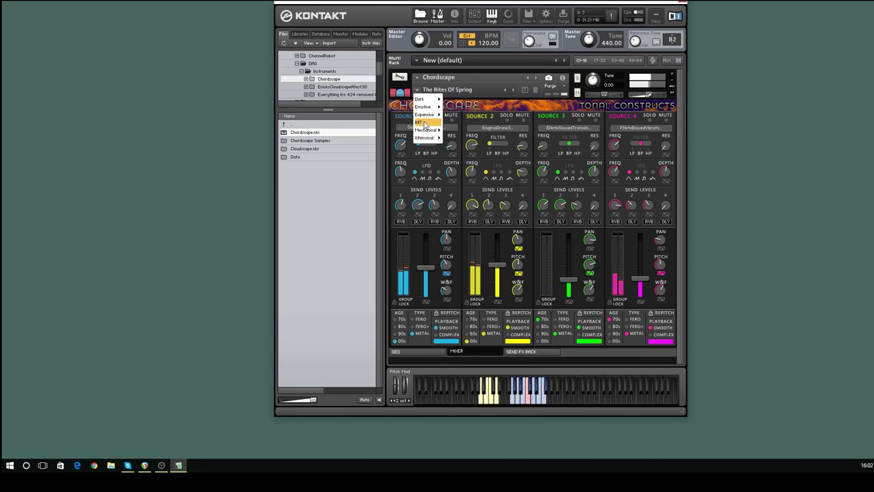
left_click(425, 123)
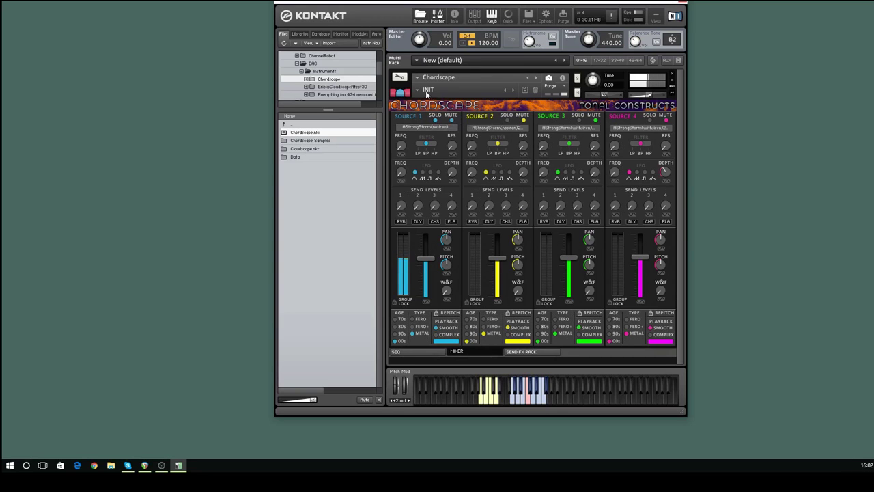
left_click(414, 92)
left_click(418, 91)
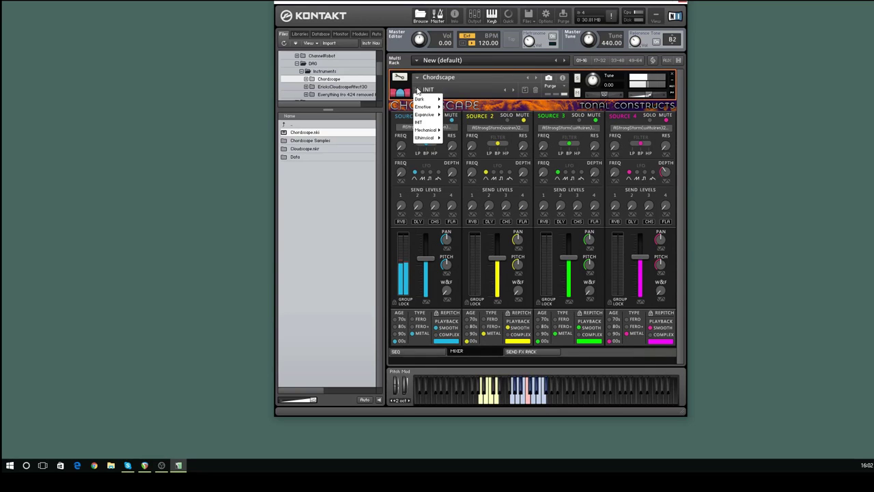
mouse_move(437, 138)
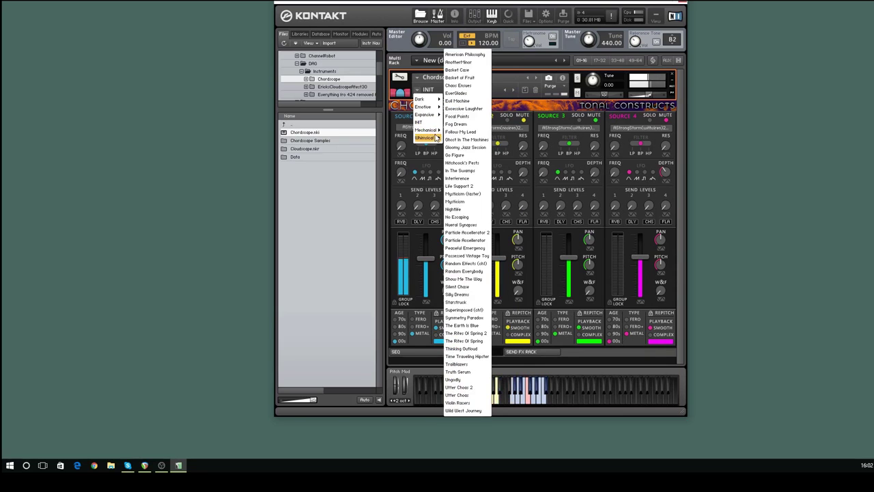
left_click(465, 226)
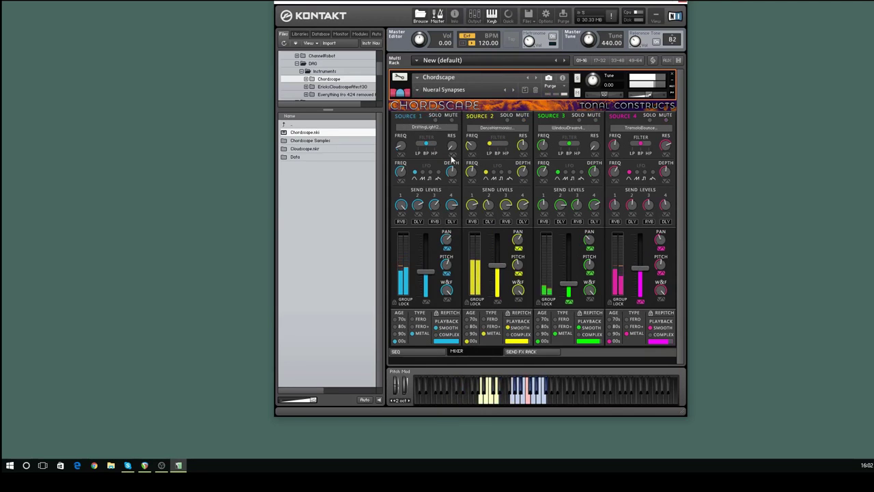
Step: Audition the Dark snapshot Darkness At The Edge of Town and load Beware Of Drifters from the same category
left_click(420, 90)
mouse_move(421, 100)
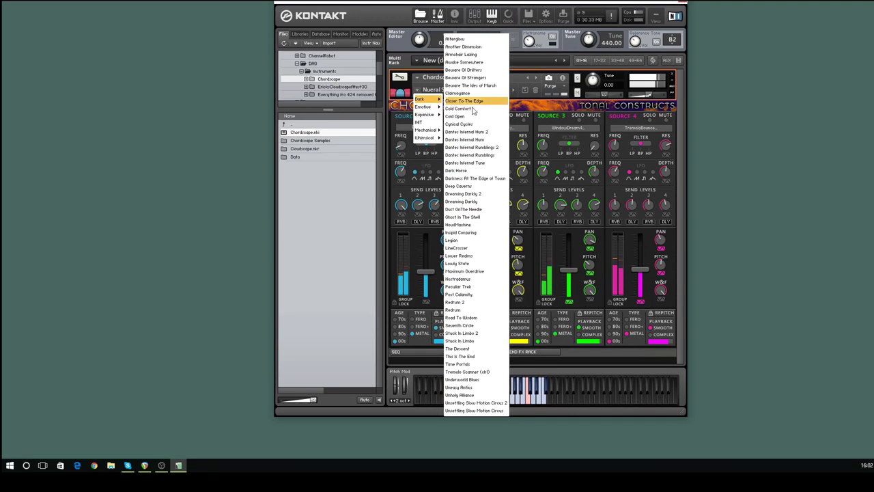
left_click(471, 180)
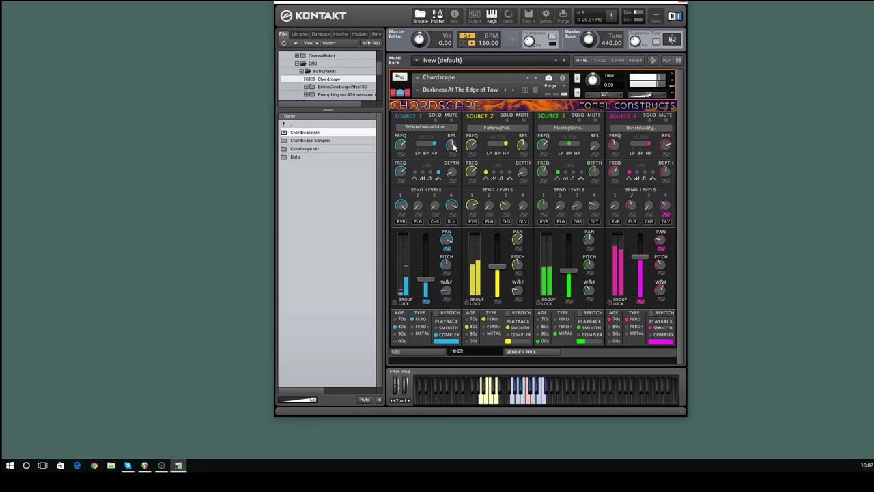
left_click(418, 91)
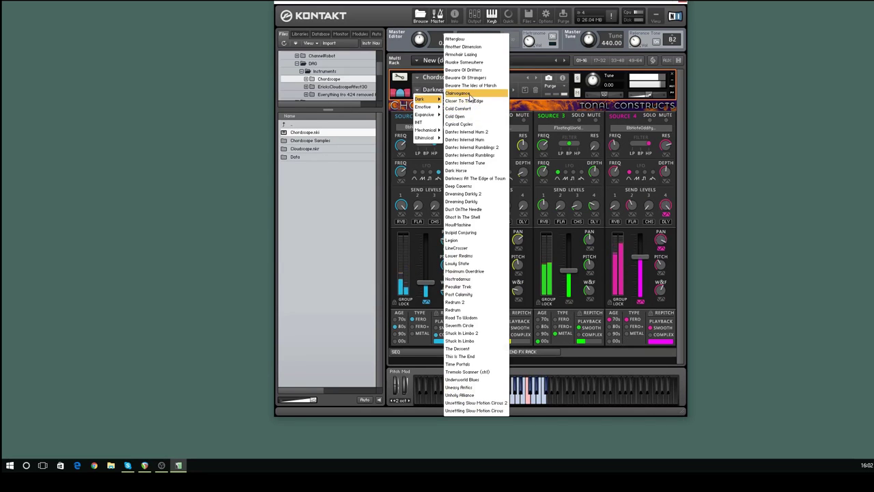
left_click(470, 71)
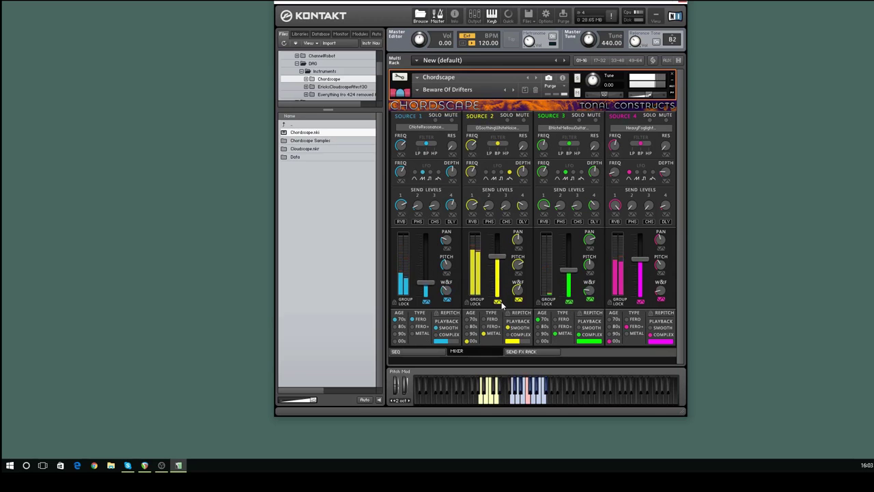
Step: Modulate source 2's filter frequency with a gently wavy 16-step pattern and enable modulation for its filter resonance
left_click(471, 156)
left_click_drag(470, 197, 596, 204)
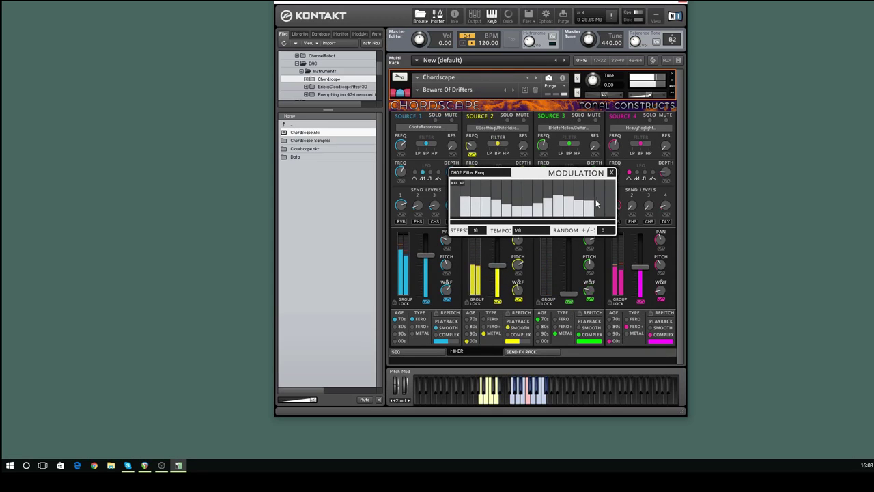
left_click(612, 173)
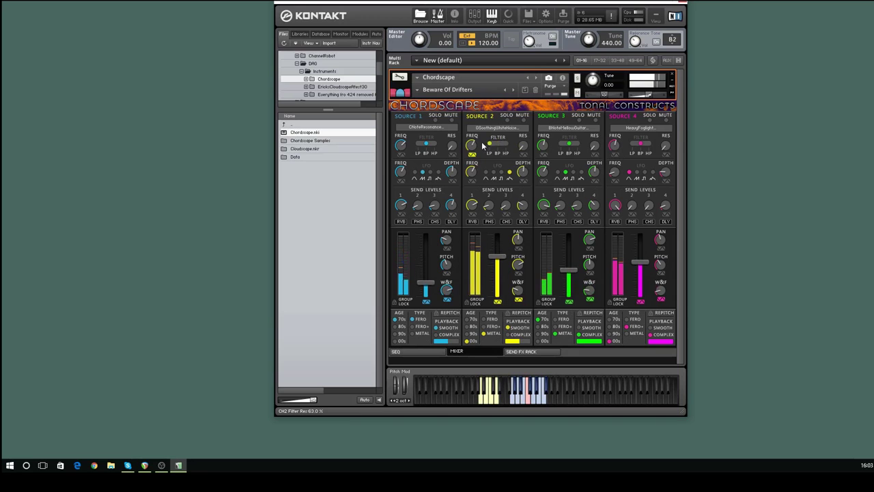
left_click(522, 153)
left_click(611, 173)
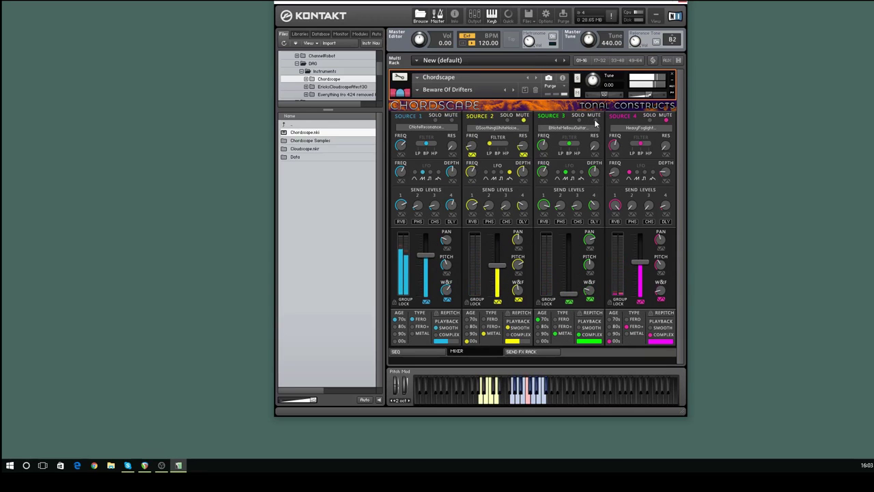
Step: Lower the Chordscape instrument's output volume to about -6.8 dB
left_click_drag(649, 79, 647, 98)
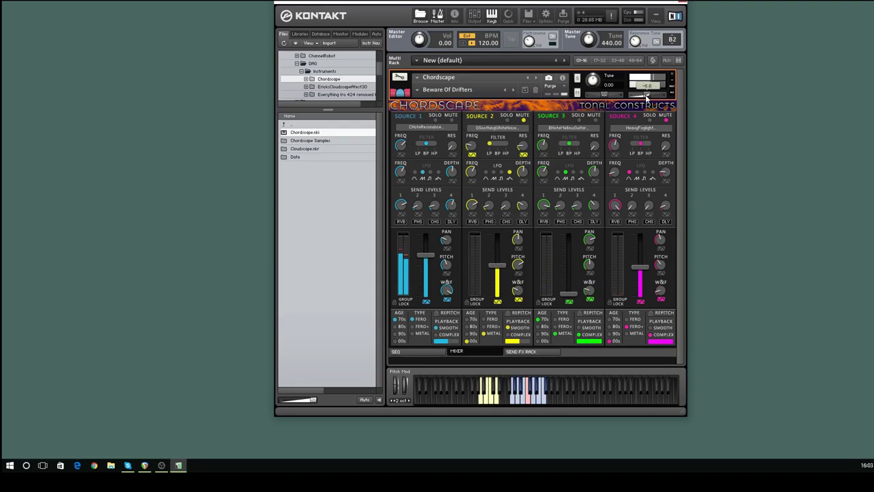